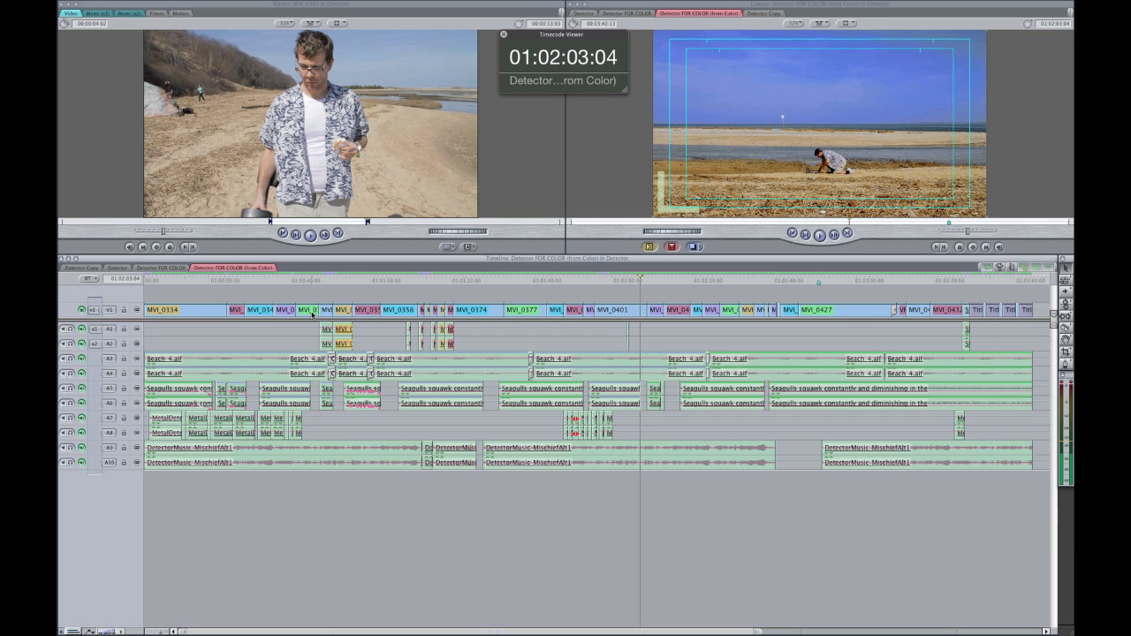
# Open the Detector Copy sequence and roll the video edit between MVI_0351 and MVI_0354 into line with its audio cut.
pyautogui.click(81, 267)
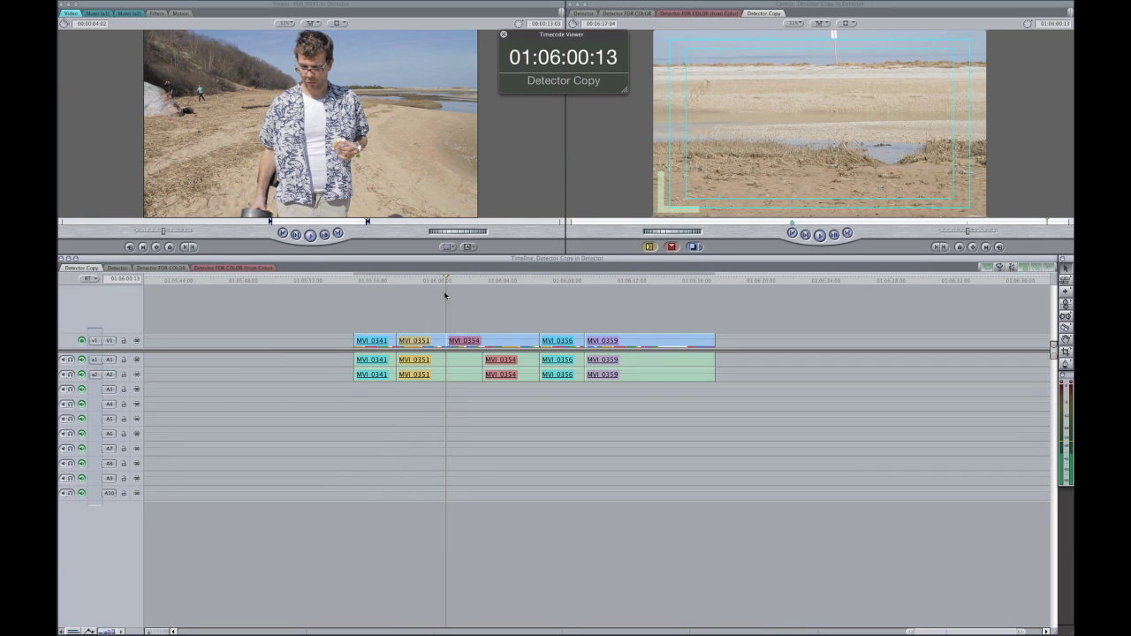
pyautogui.press('r')
pyautogui.moveTo(447, 342); pyautogui.dragTo(482, 342)
pyautogui.press('a')
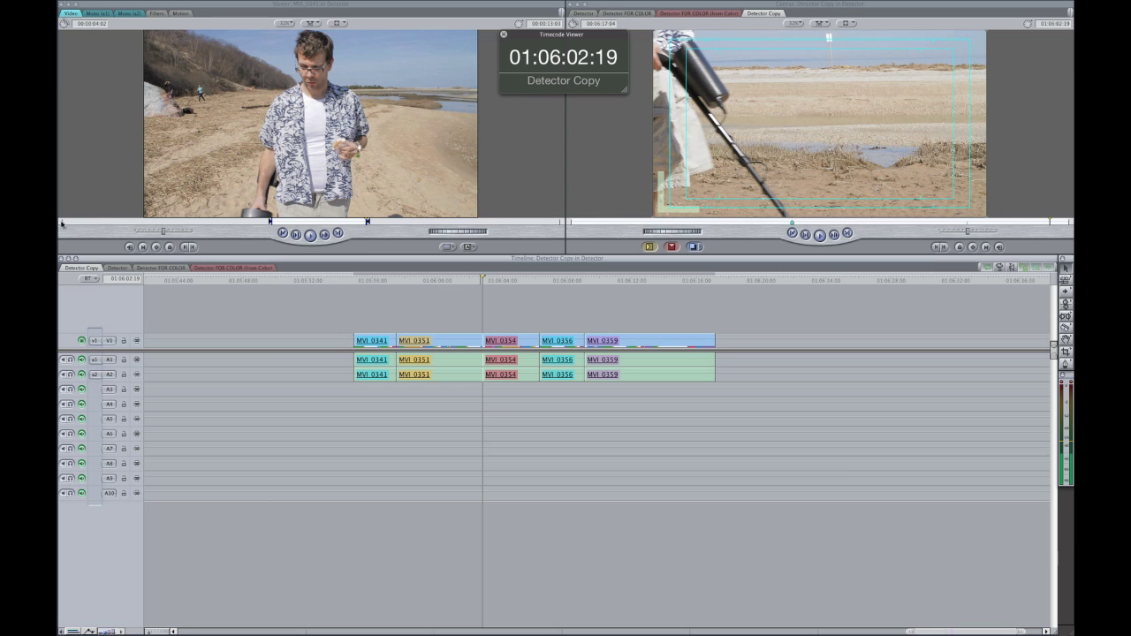
# Open the keyboard layout and look up which command the Command+U shortcut is assigned to.
pyautogui.hotkey('alt', 'h')
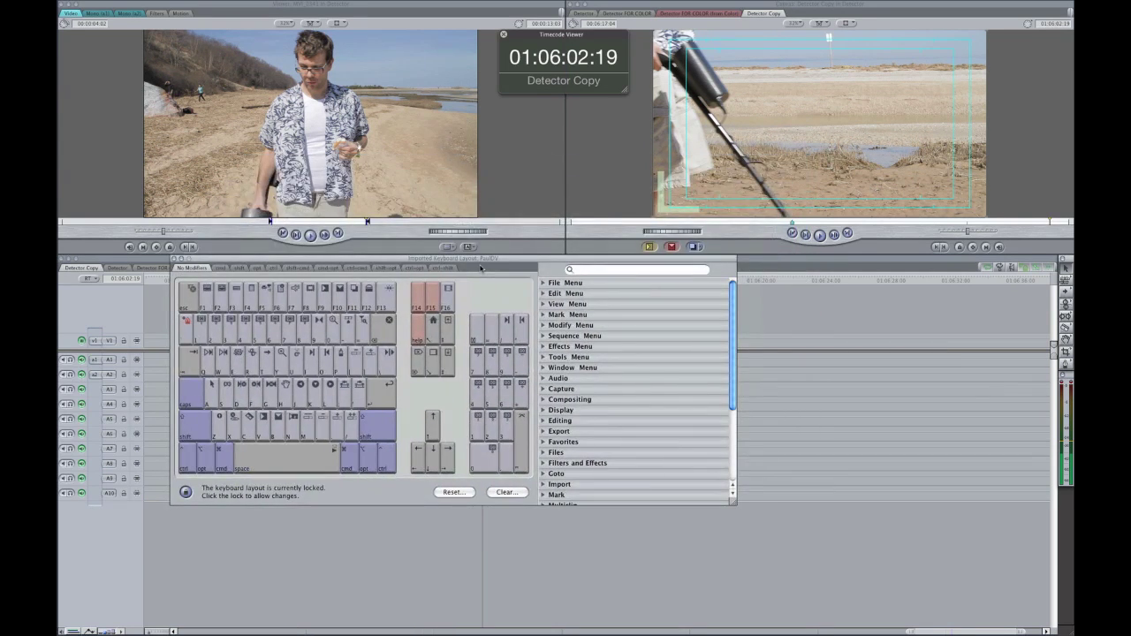
pyautogui.click(609, 269)
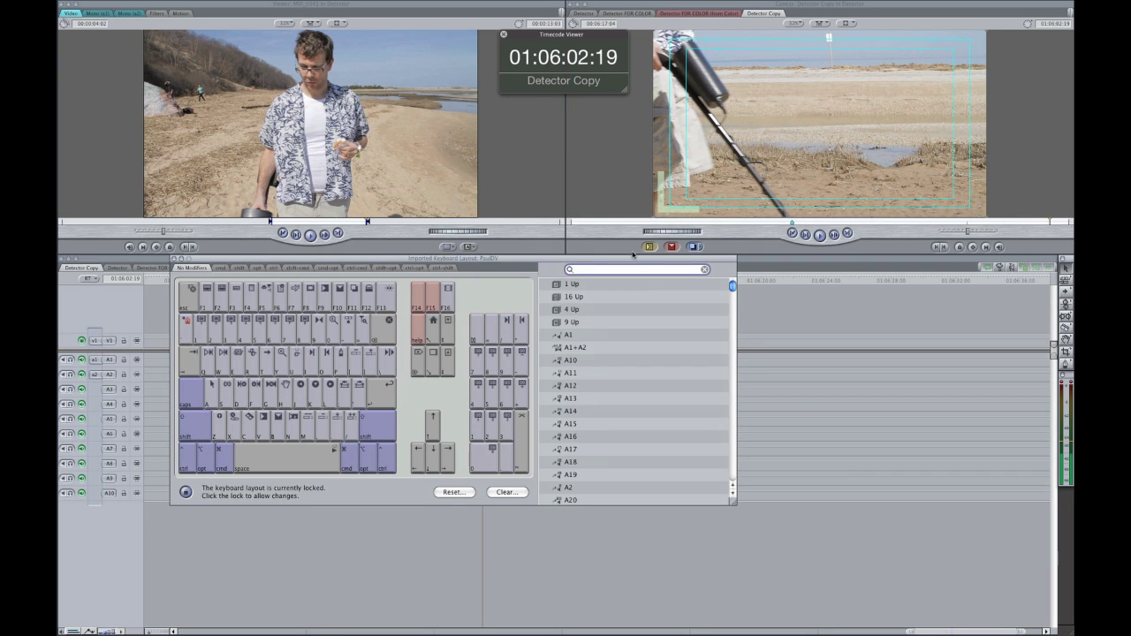
pyautogui.press('super+u')
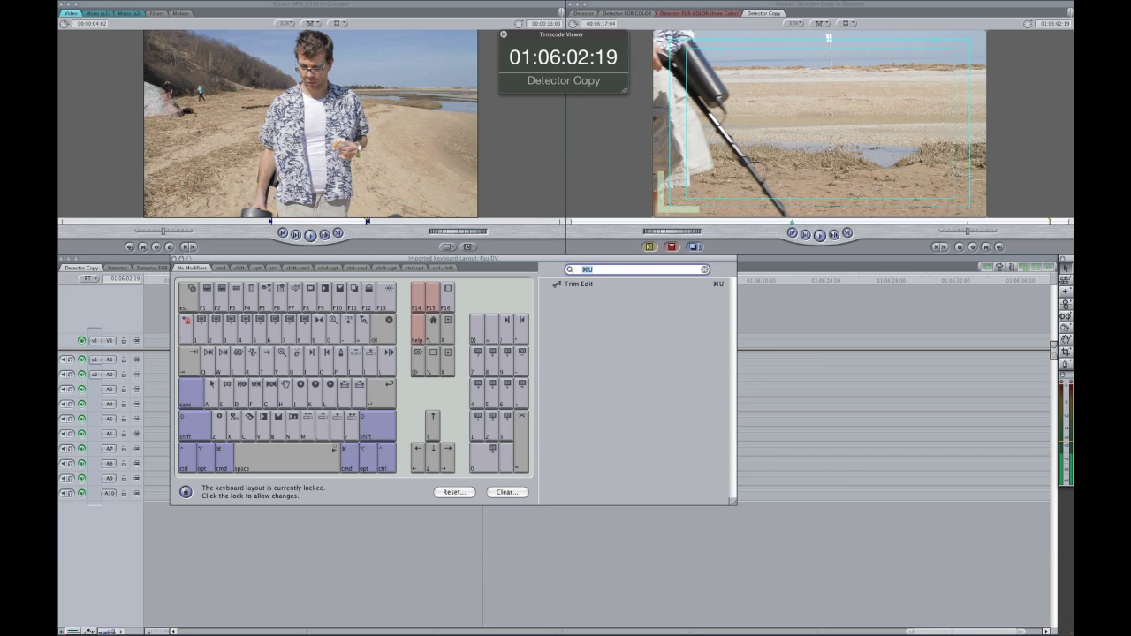
# Review the trimming options among the Editing settings of the user preferences.
pyautogui.hotkey('alt', 'q')
pyautogui.click(299, 213)
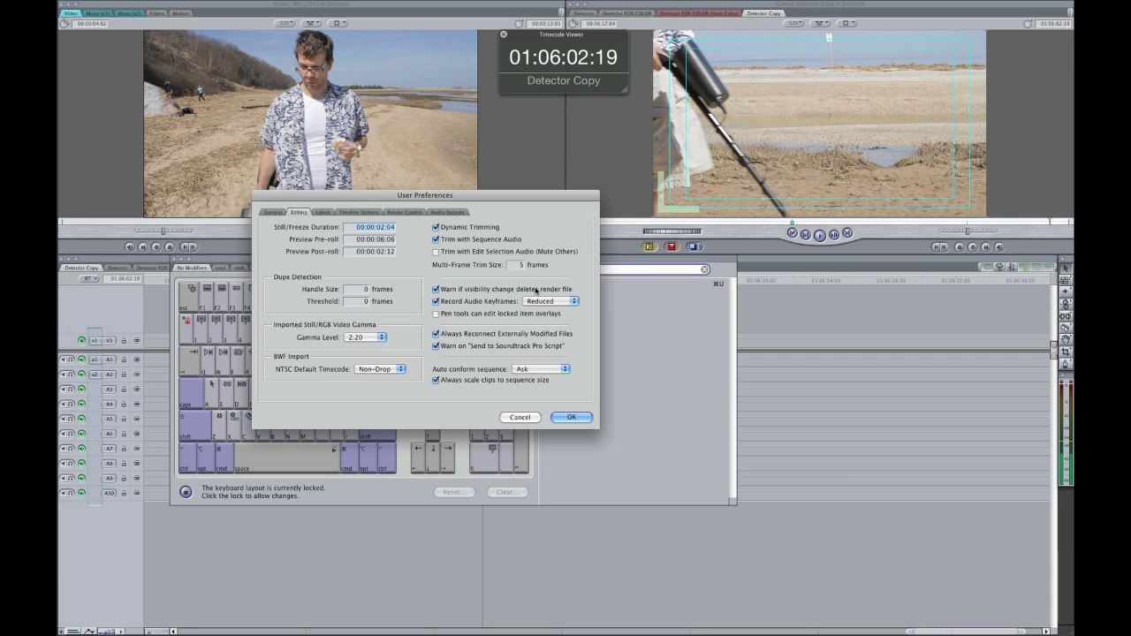
pyautogui.click(574, 415)
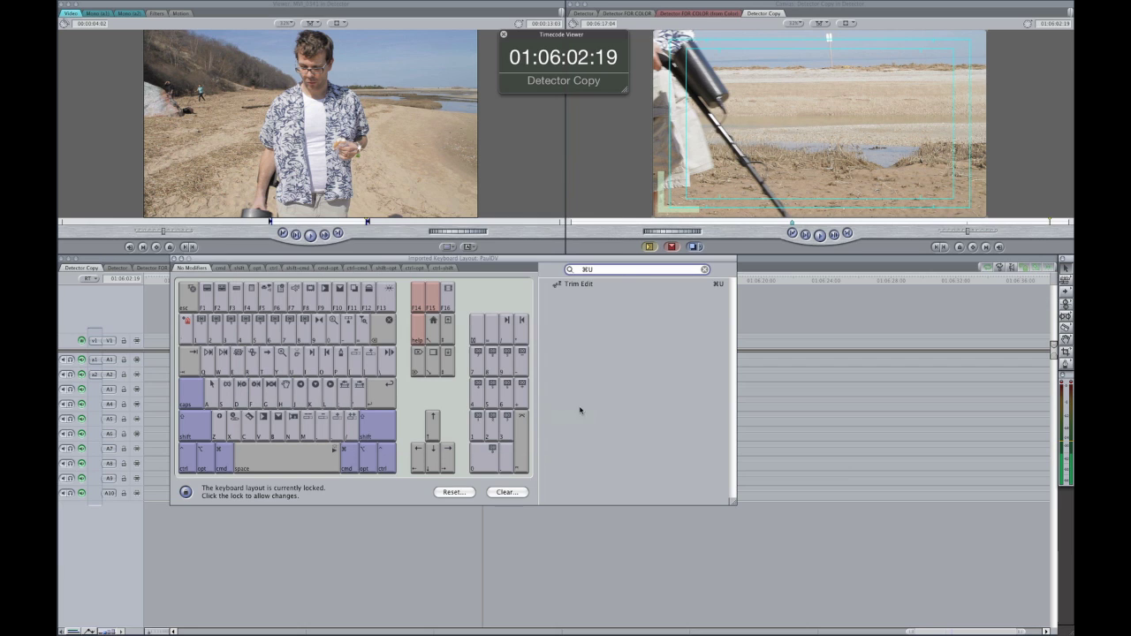
# Close the keyboard layout window to return to the Detector Copy timeline.
pyautogui.moveTo(393, 262); pyautogui.dragTo(413, 246)
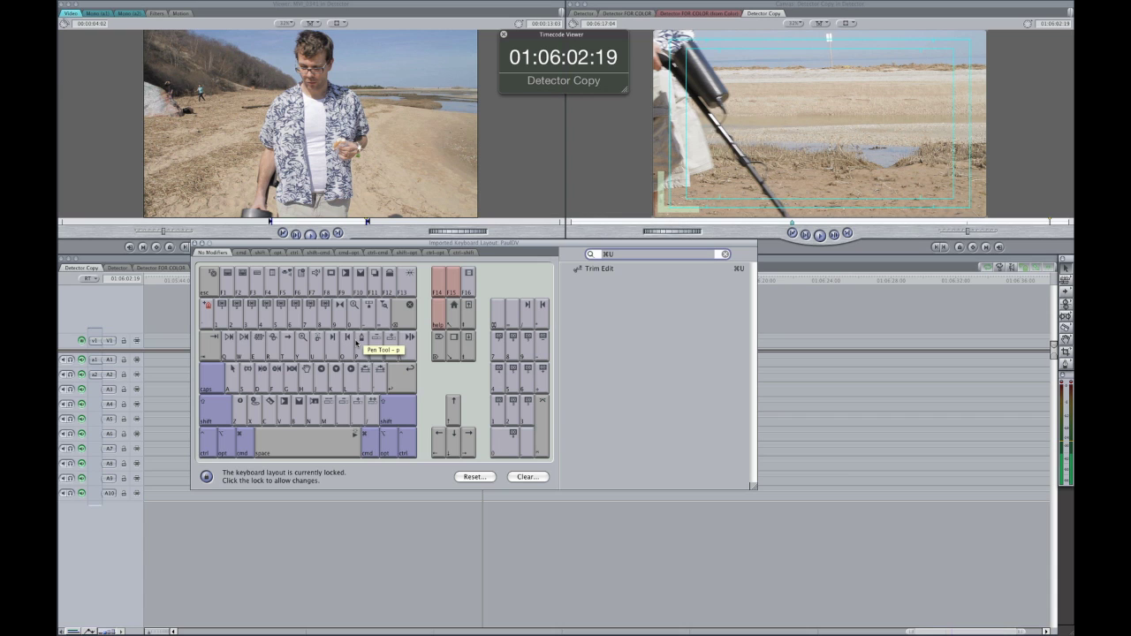
pyautogui.moveTo(196, 245); pyautogui.dragTo(216, 248)
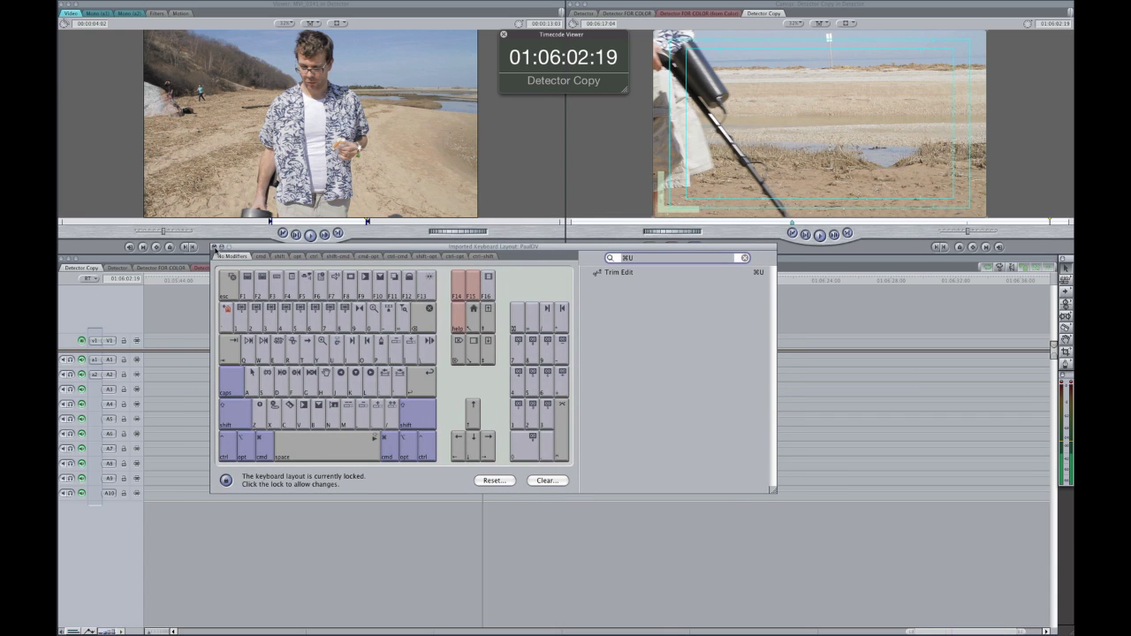
pyautogui.click(215, 247)
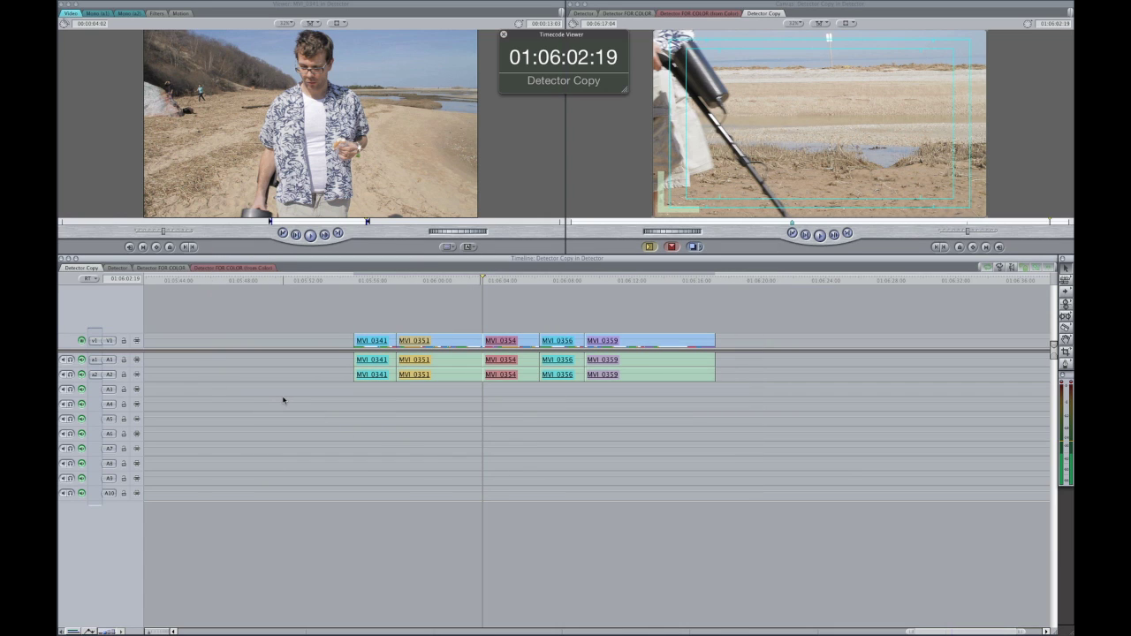
# Open the edit between MVI_0351 and MVI_0354 at 01:06:02:19 for trimming in Trim Edit, with both sides selected.
pyautogui.click(458, 281)
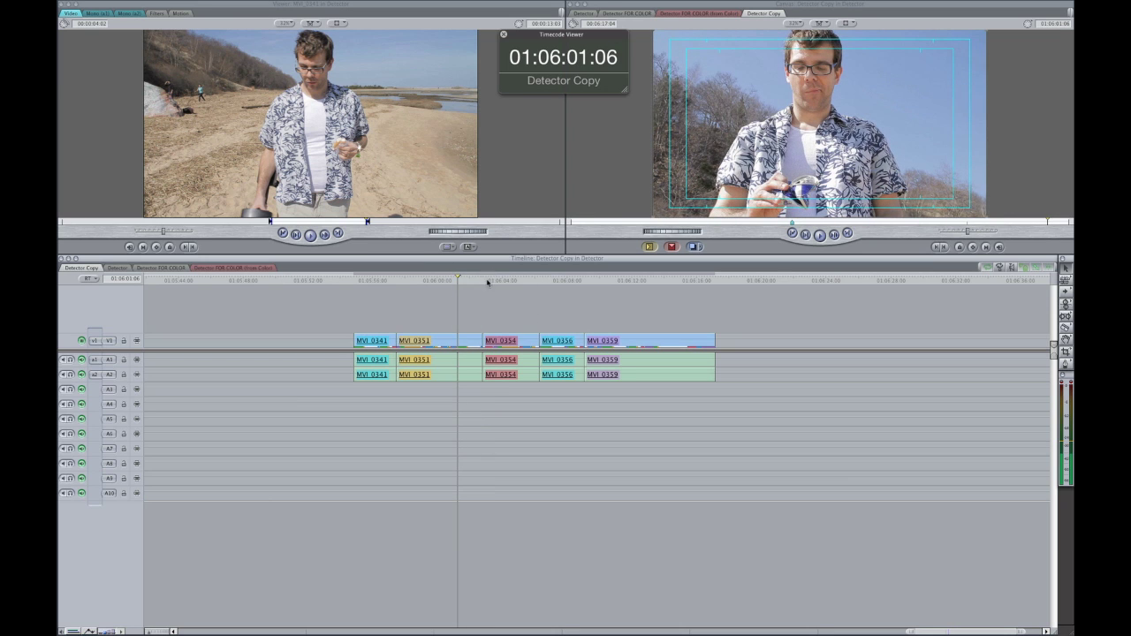
pyautogui.click(487, 281)
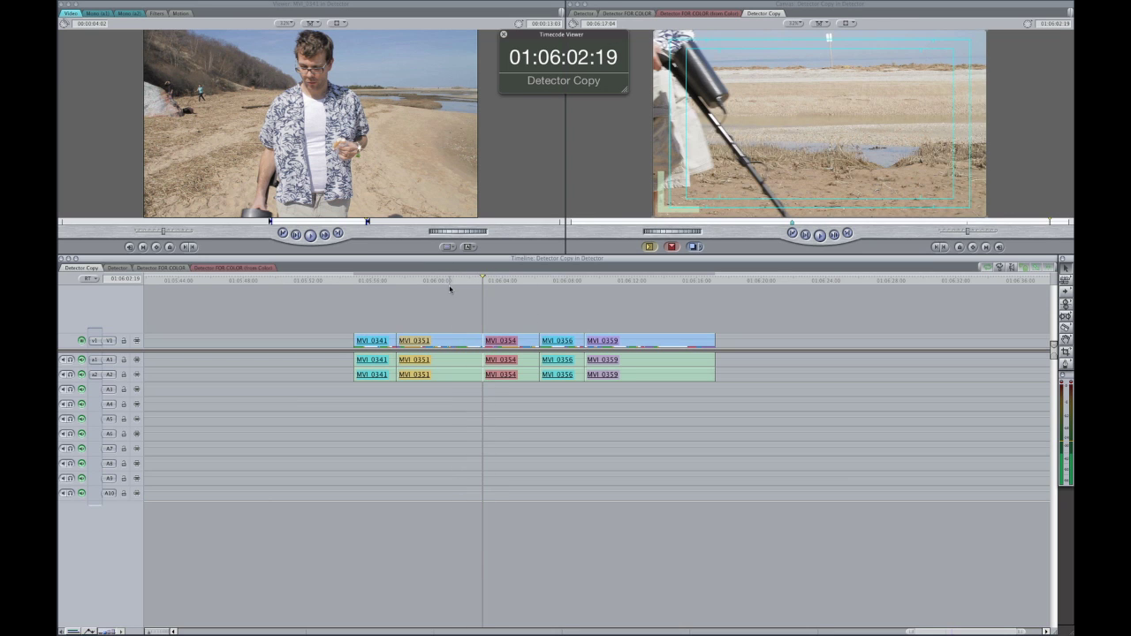
pyautogui.press('7')
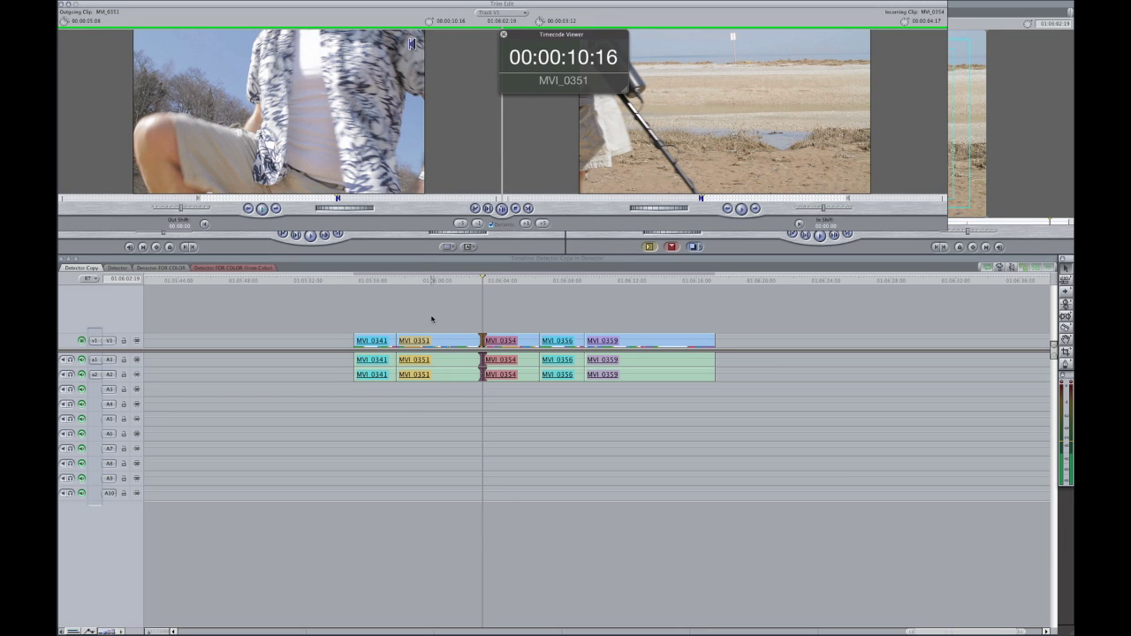
pyautogui.click(452, 309)
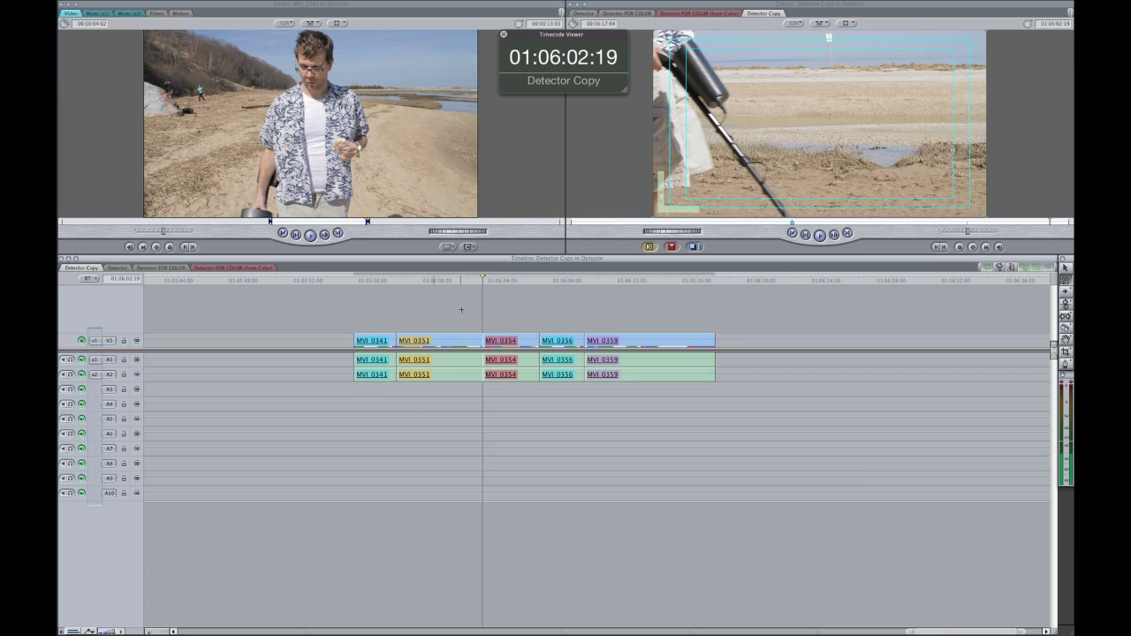
pyautogui.press('7')
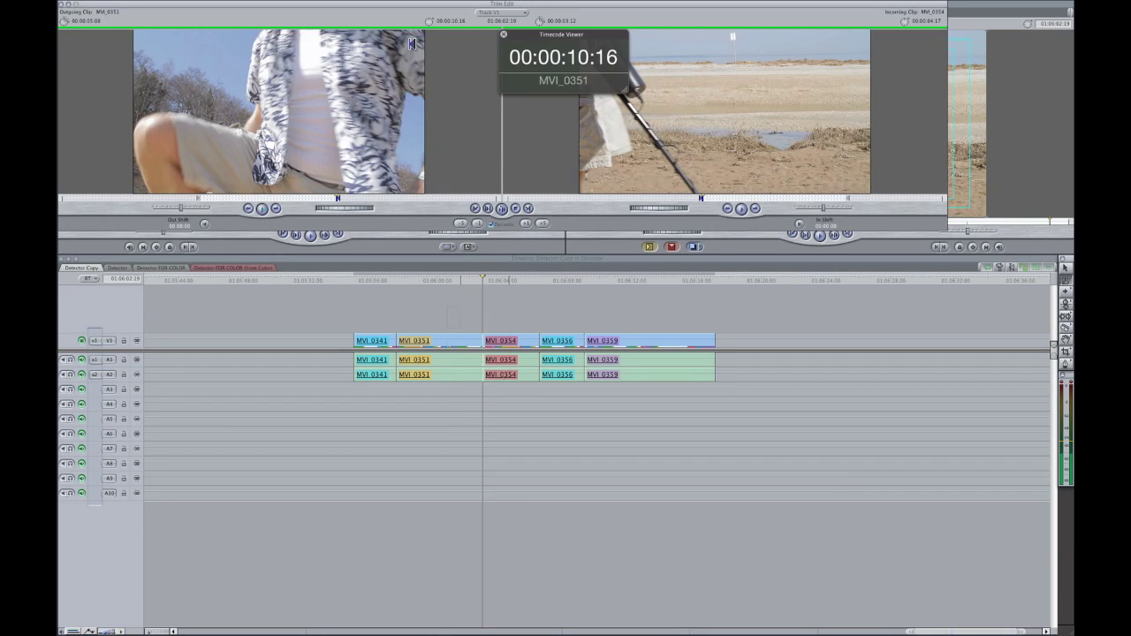
pyautogui.moveTo(461, 329); pyautogui.dragTo(514, 377)
pyautogui.press('cmd+s')
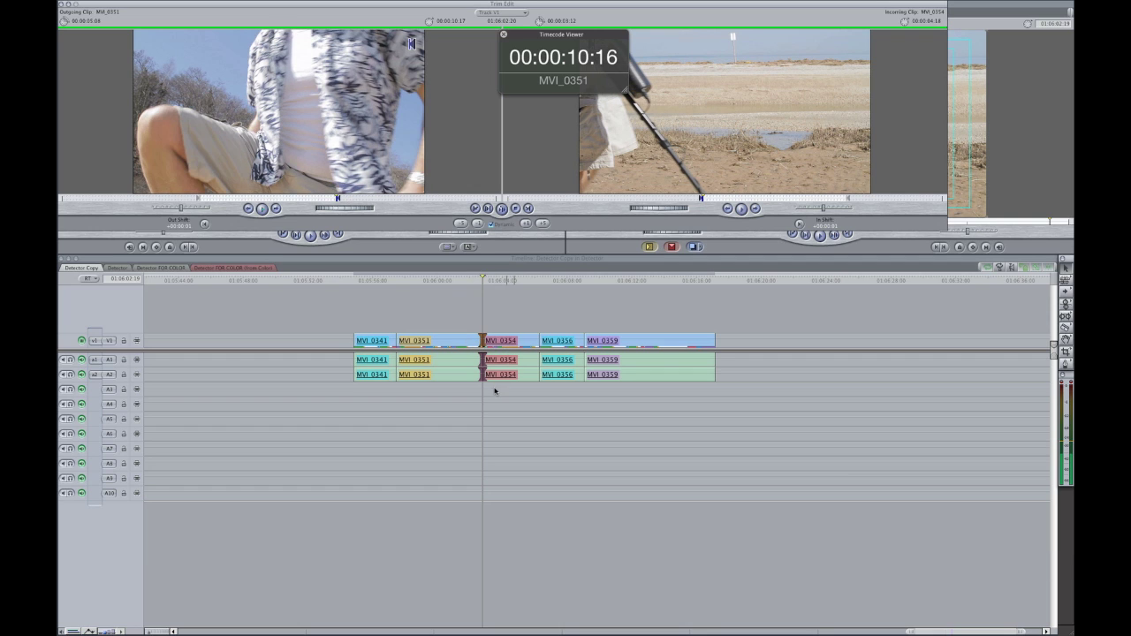
# Roll the edit between MVI_0351 and MVI_0354 16 frames forward, first by single frames and then by five-frame increments.
pyautogui.press(']')
pyautogui.press(']')
pyautogui.press(']')
pyautogui.press(']')
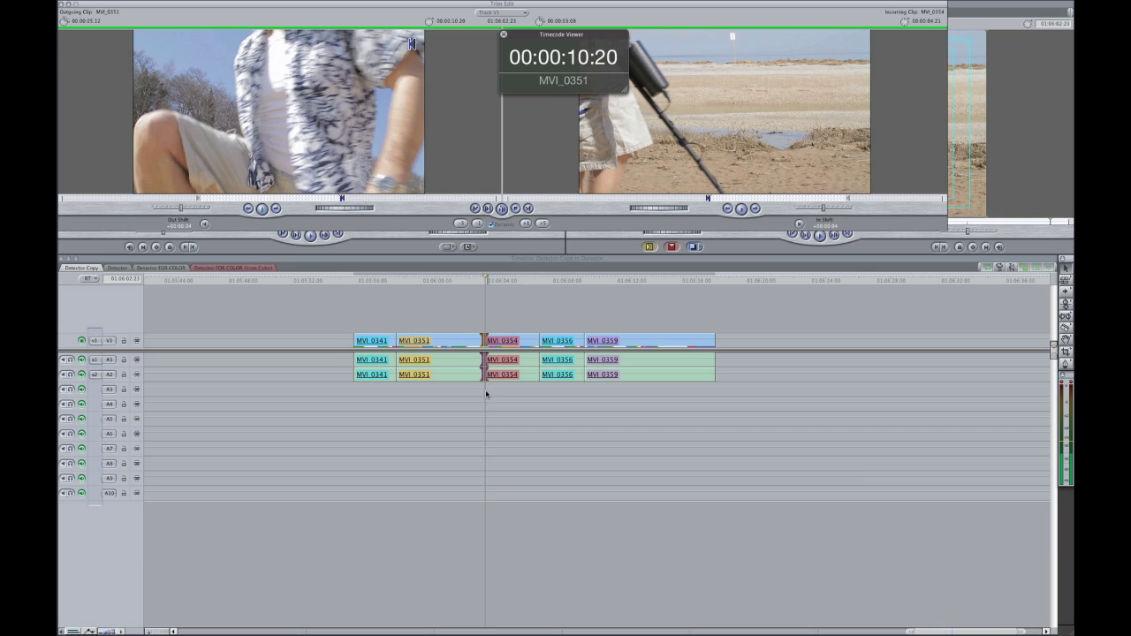
pyautogui.press(']')
pyautogui.press(']')
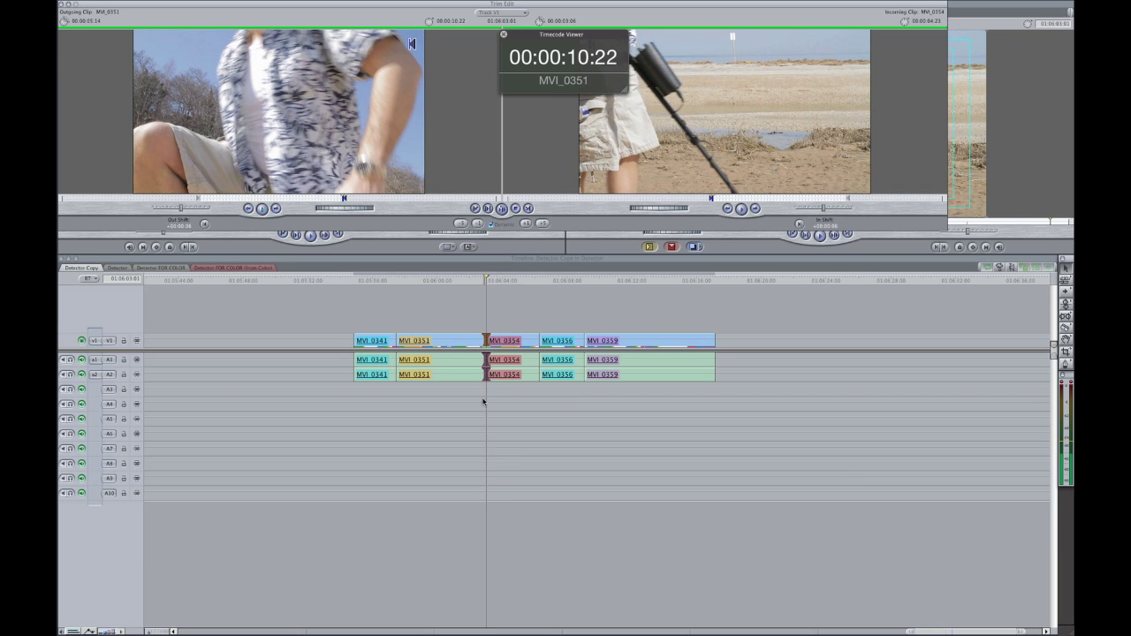
pyautogui.hotkey('shift', ']')
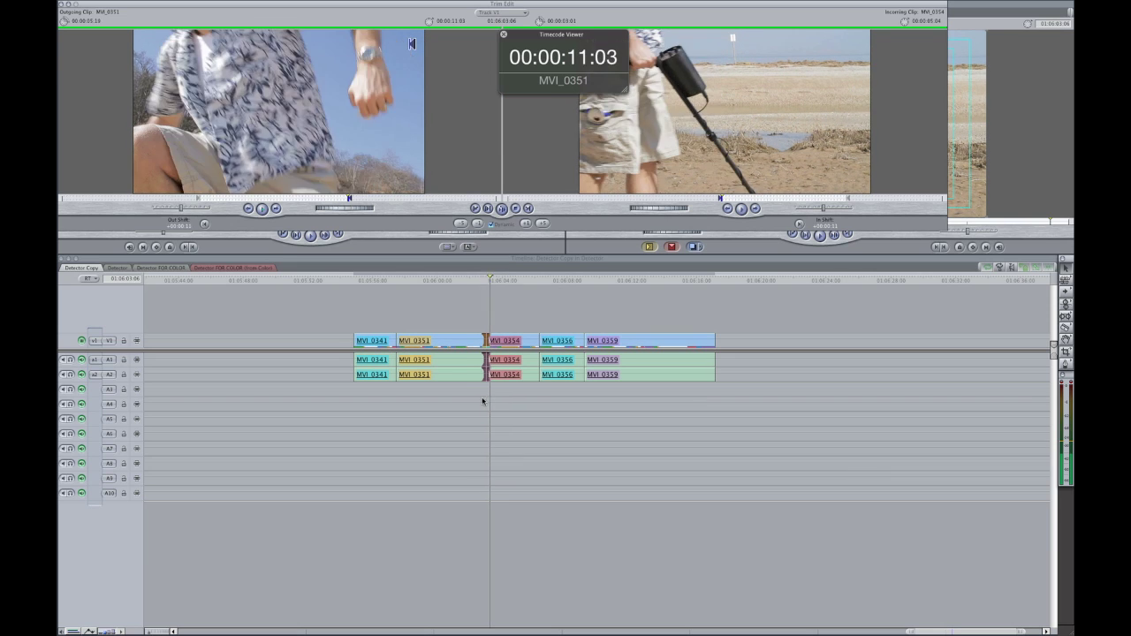
pyautogui.hotkey('shift', ']')
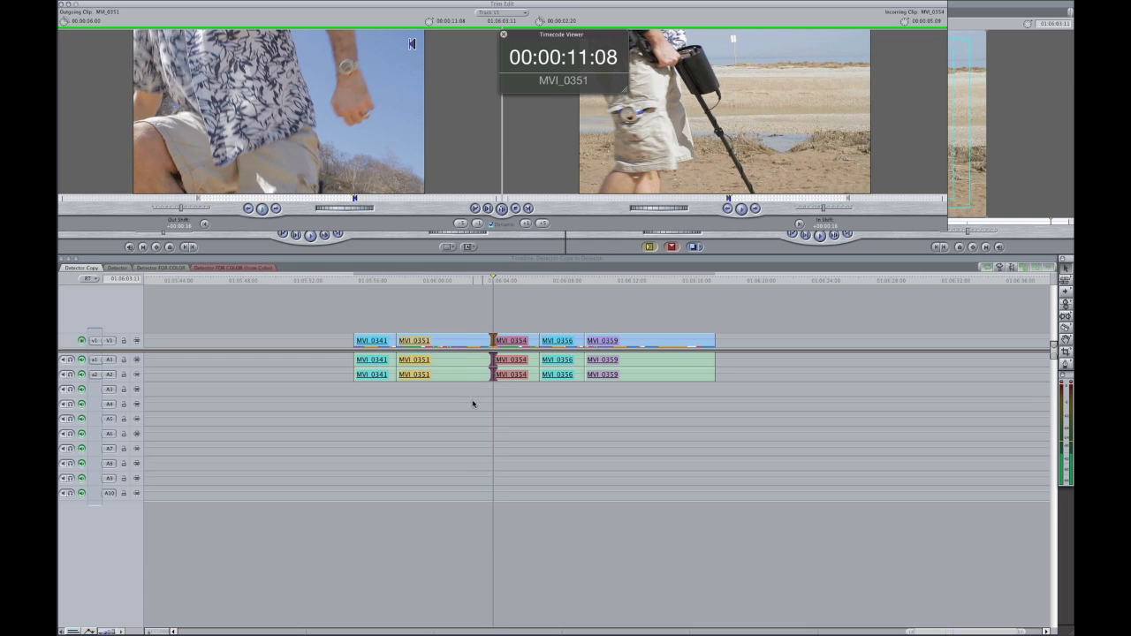
# Roll the same edit 20 frames back, first by five-frame increments and then by single frames.
pyautogui.hotkey('shift', '[')
pyautogui.hotkey('shift', '[')
pyautogui.hotkey('shift', '[')
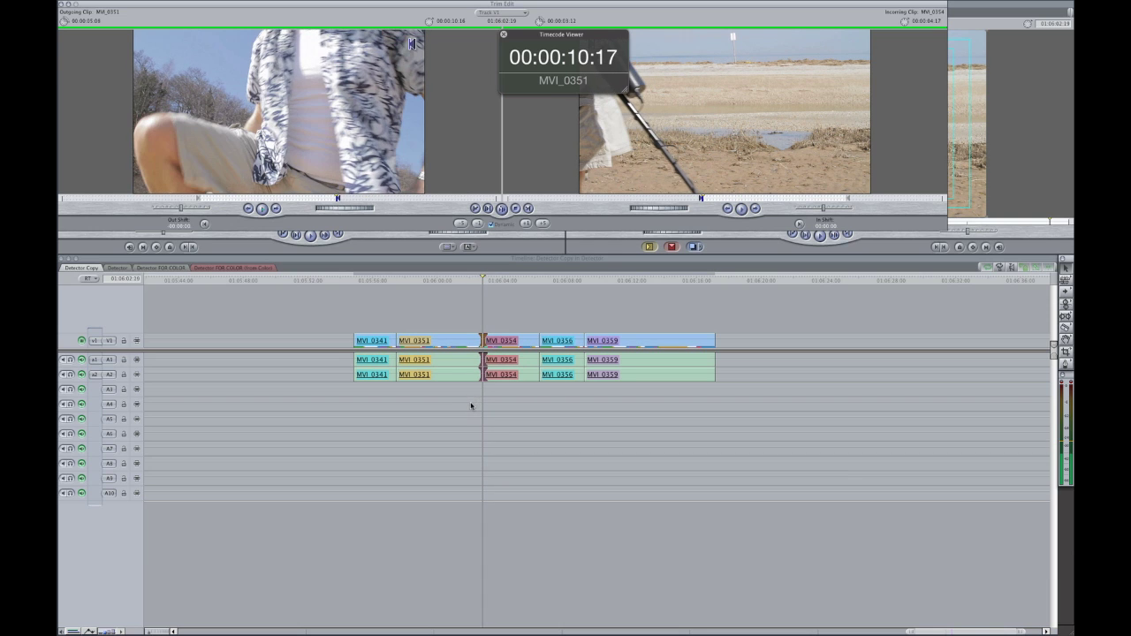
pyautogui.press('[')
pyautogui.press('[')
pyautogui.press('[')
pyautogui.press('[')
pyautogui.press('[')
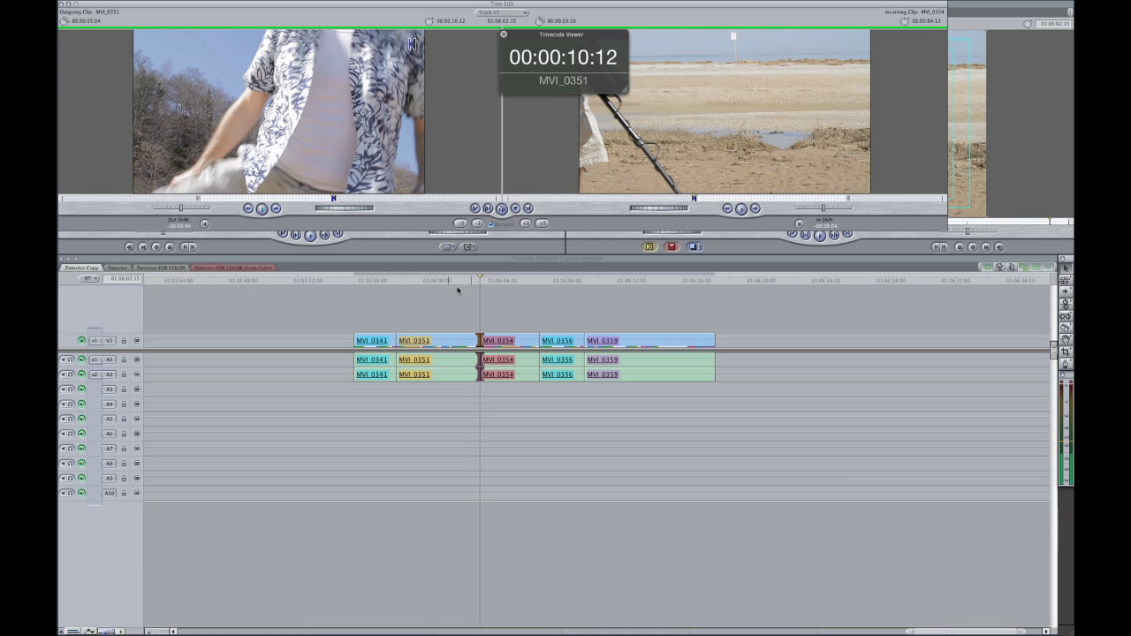
# Dynamically roll the edit back to 01:06:02:10 during reverse playback and leave Trim Edit.
pyautogui.press('j')
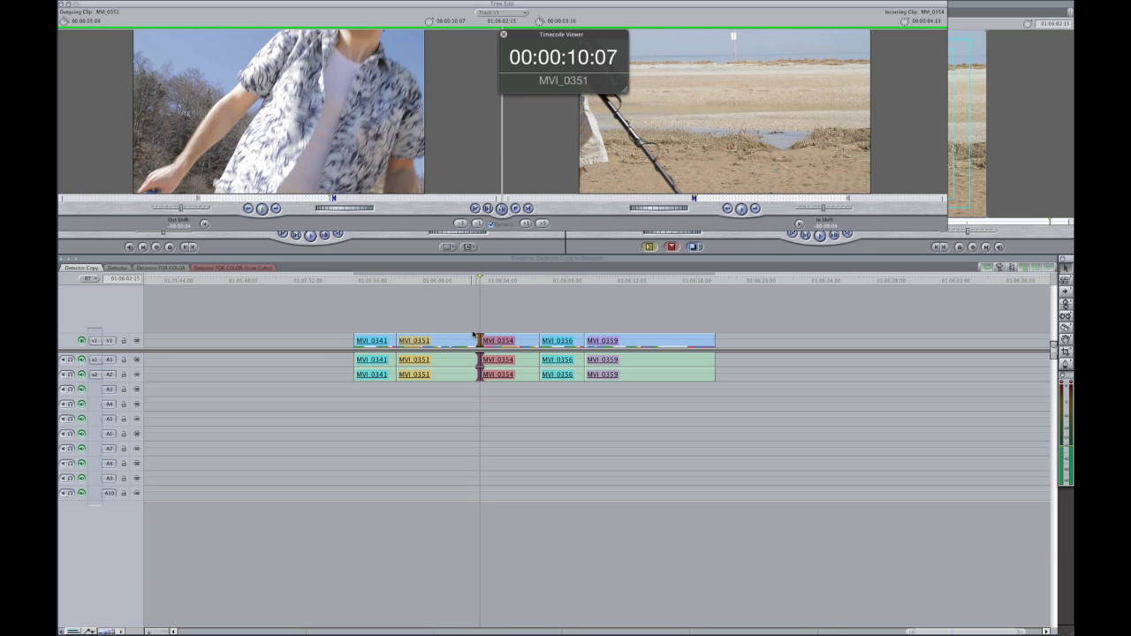
pyautogui.press('k')
pyautogui.click(472, 333)
# Shorten the end of MVI_0351, extend MVI_0354's start earlier, and close the gap by moving MVI_0354, MVI_0356 and MVI_0359 against MVI_0351.
pyautogui.moveTo(473, 343)
pyautogui.mouseDown()
pyautogui.moveTo(434, 342)
pyautogui.moveTo(493, 343)
pyautogui.moveTo(452, 341)
pyautogui.mouseUp()
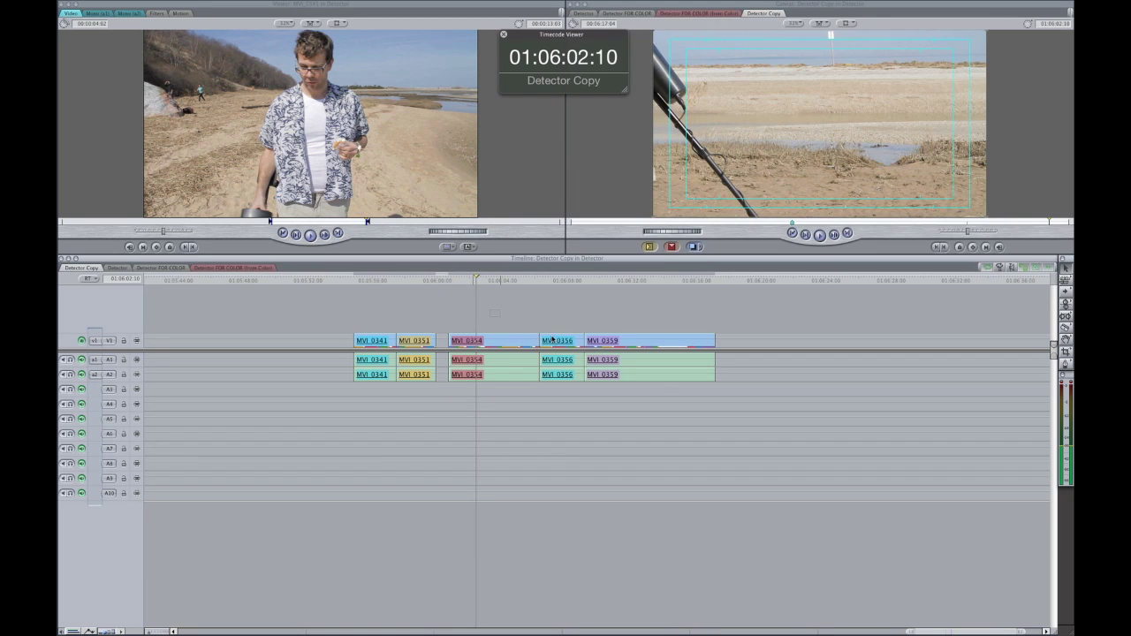
pyautogui.moveTo(491, 310); pyautogui.dragTo(601, 349)
pyautogui.moveTo(493, 342); pyautogui.dragTo(481, 341)
# Move the playhead to the cut between MVI_0351 and MVI_0354 at 01:05:59:22 and open it in Trim Edit.
pyautogui.click(421, 283)
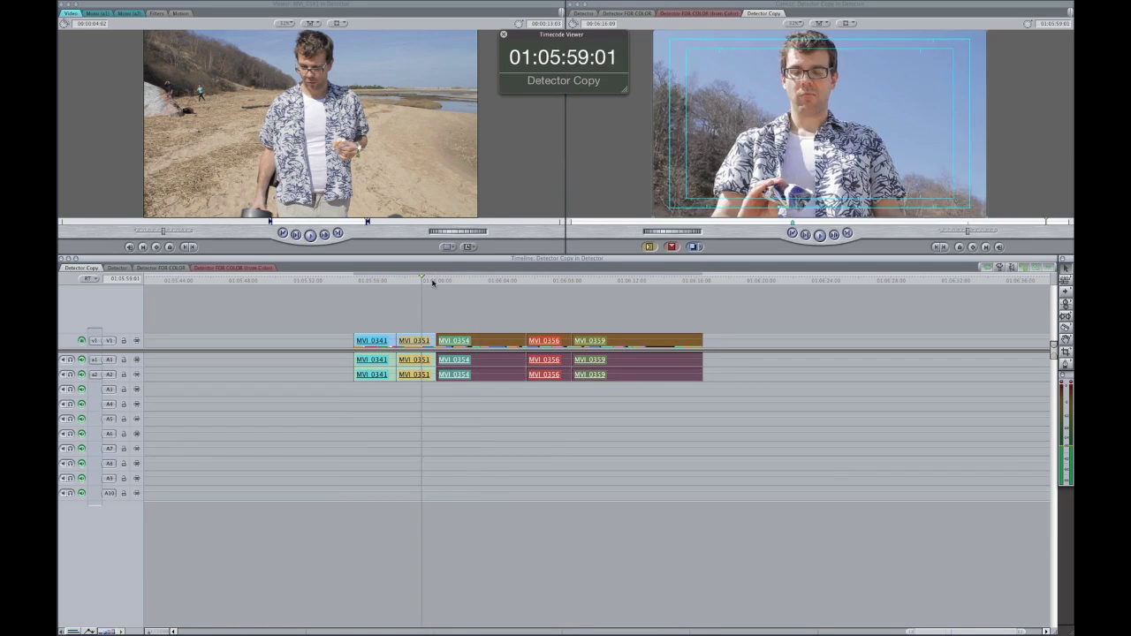
pyautogui.click(435, 281)
pyautogui.press('7')
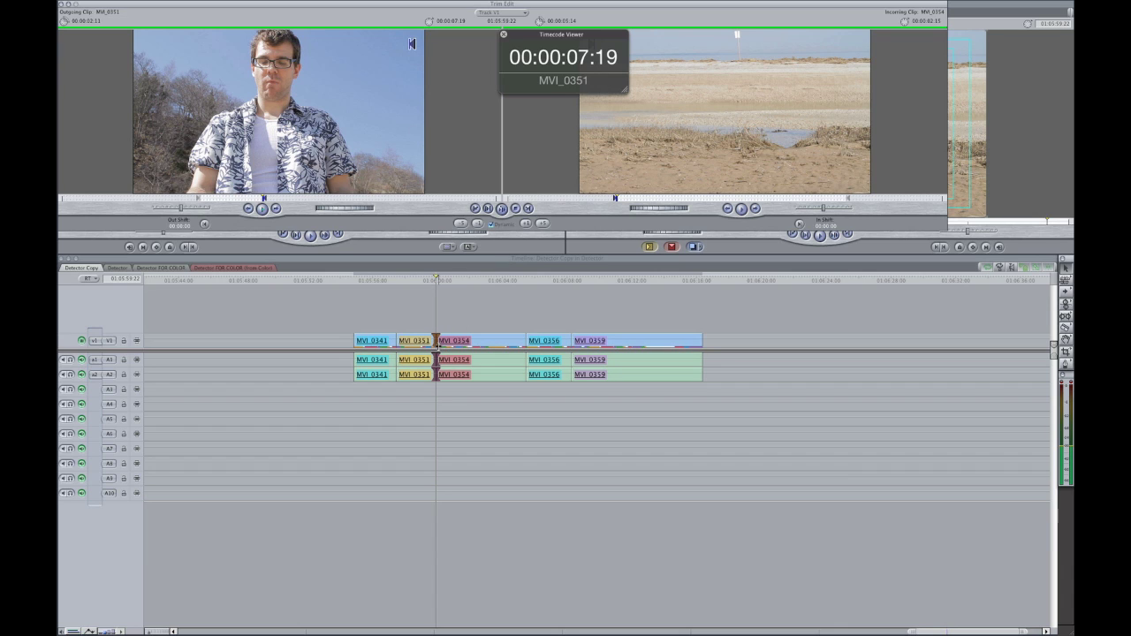
# Cycle the trim selection through the outgoing side, the incoming side and both sides of the edit.
pyautogui.press('u')
pyautogui.press('u')
pyautogui.press('u')
pyautogui.press('u')
pyautogui.press('u')
pyautogui.press('u')
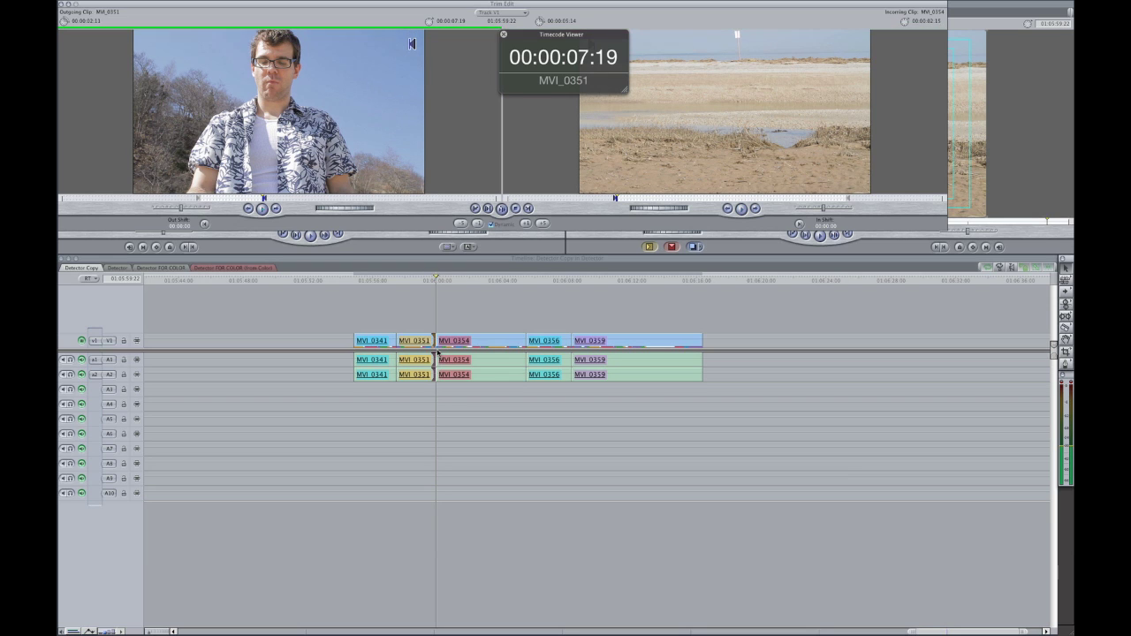
pyautogui.press('u')
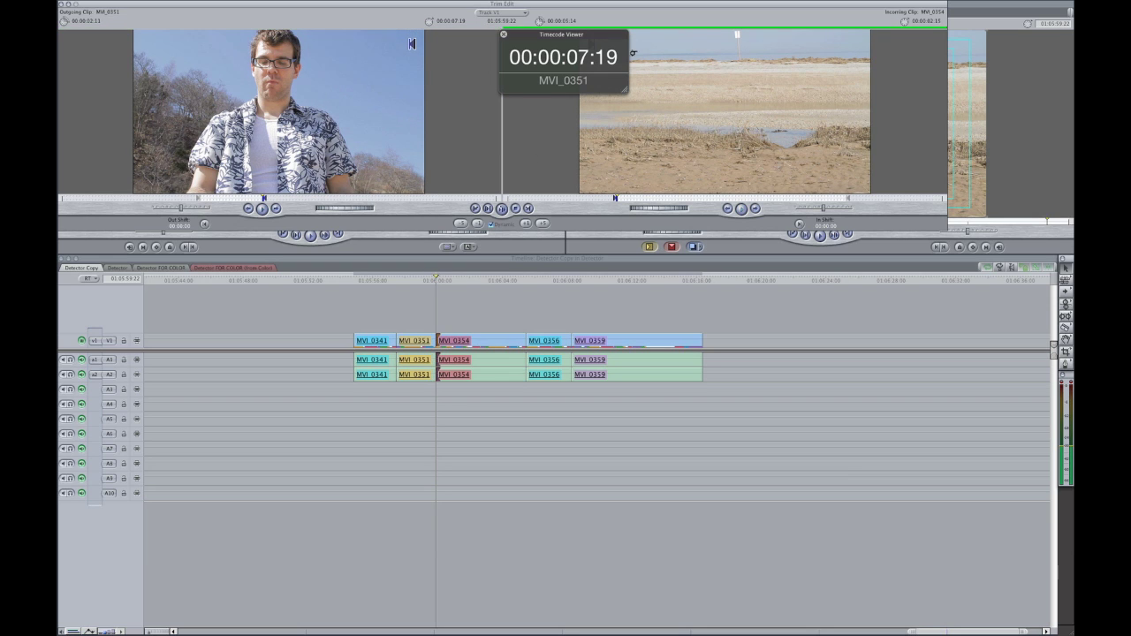
pyautogui.press('u')
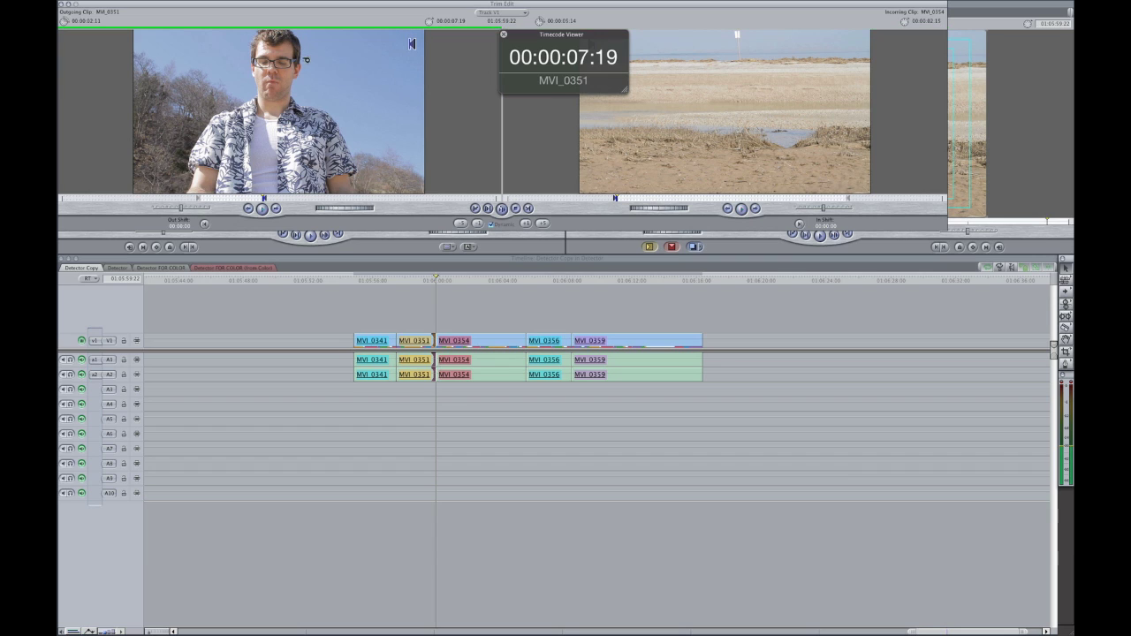
pyautogui.click(446, 358)
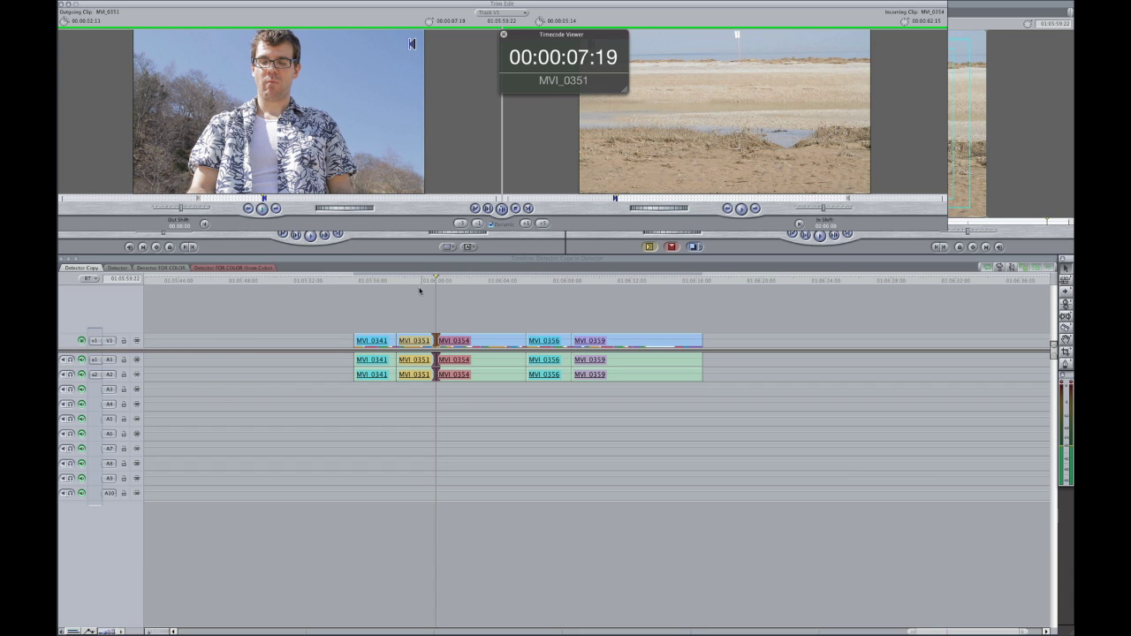
# Select only the outgoing side and dynamically ripple the end of MVI_0351 forward to 01:06:01:07 during playback.
pyautogui.press('u')
pyautogui.press('u')
pyautogui.press('u')
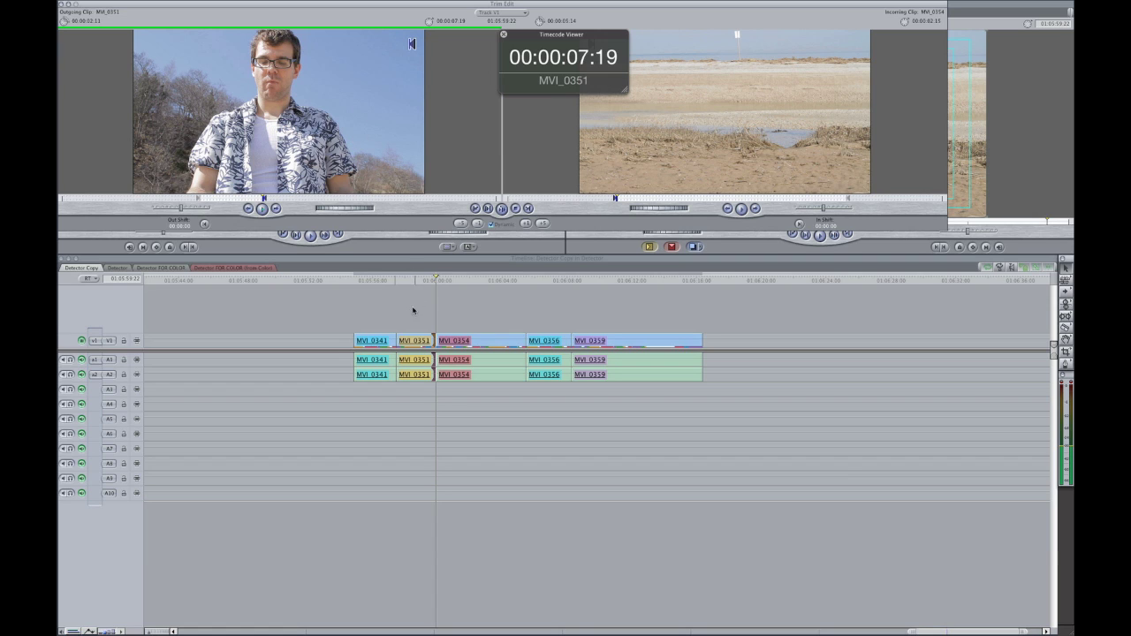
pyautogui.press('l')
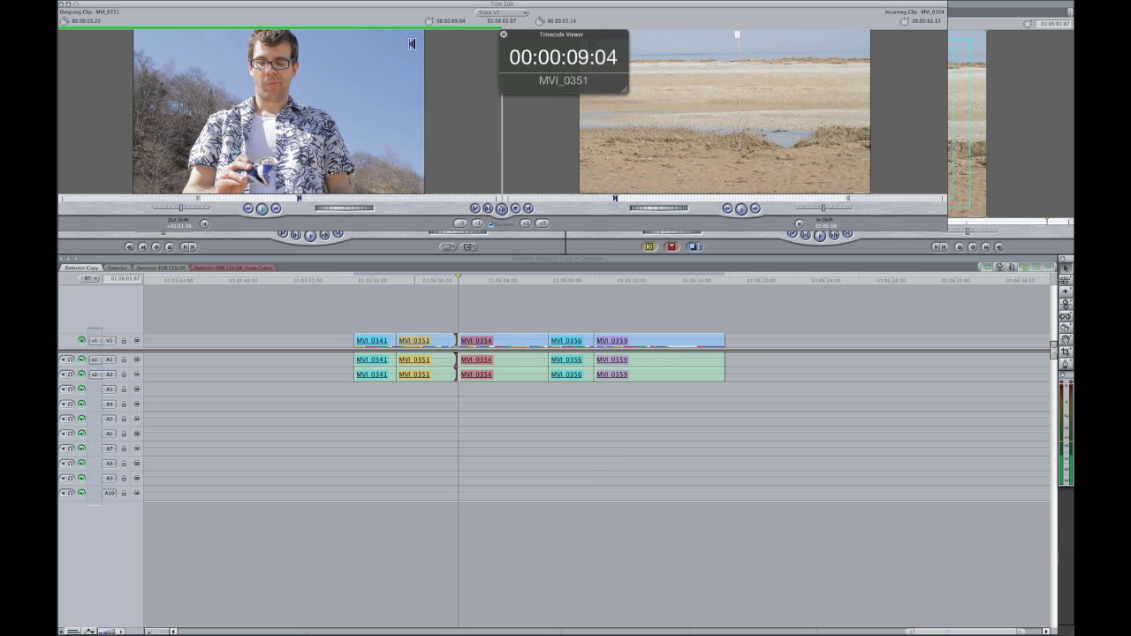
# Try dynamically rippling the end of MVI_0351 forward to 01:06:04:04, then undo that trim.
pyautogui.press('l')
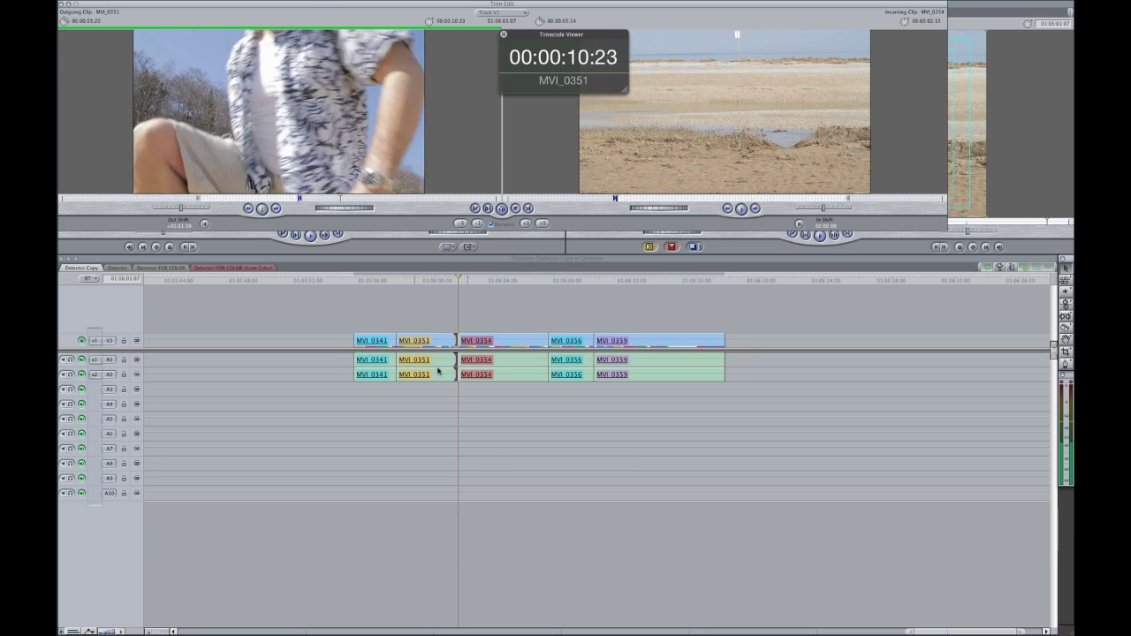
pyautogui.press('k')
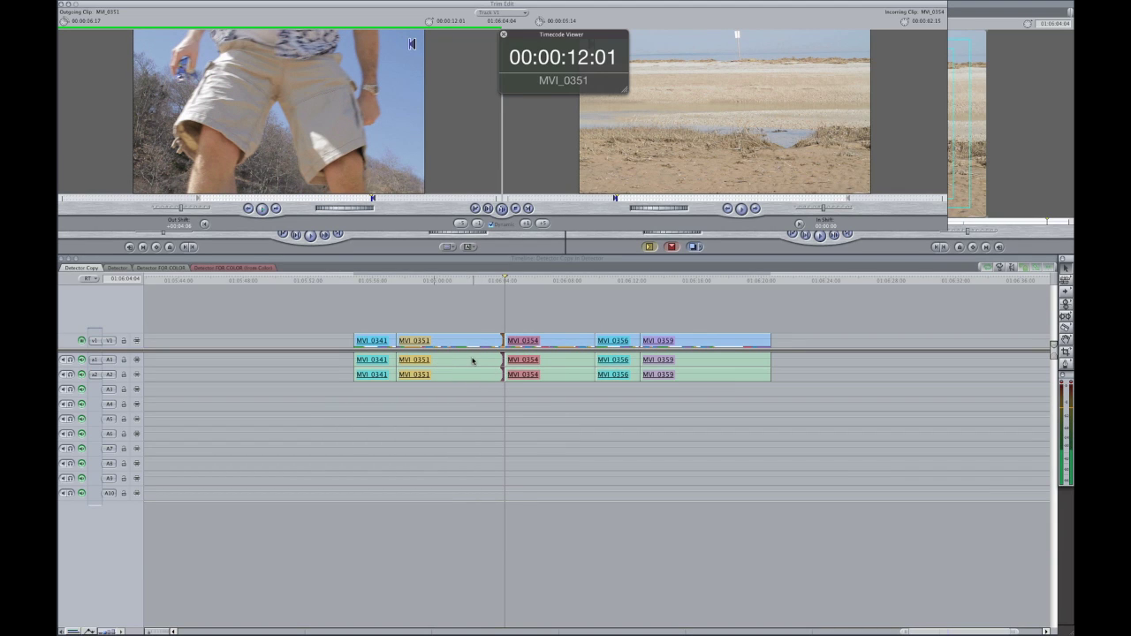
pyautogui.press('super+z')
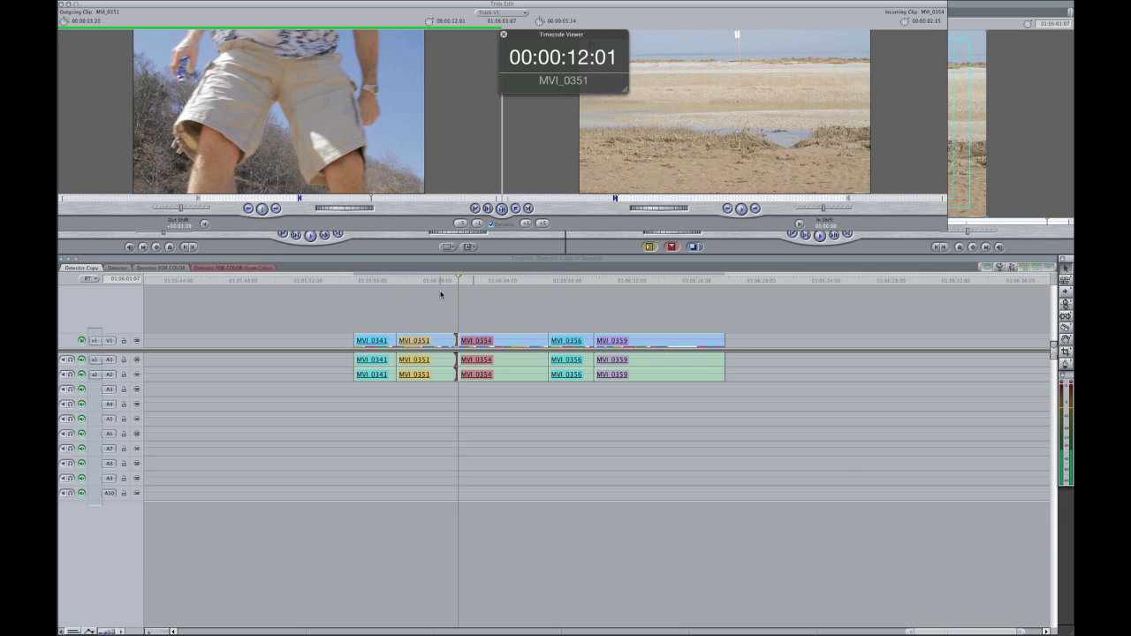
# Dynamically ripple the end of MVI_0351 back to 01:05:59:10, then forward again to 01:06:01:07 during playback.
pyautogui.press('j')
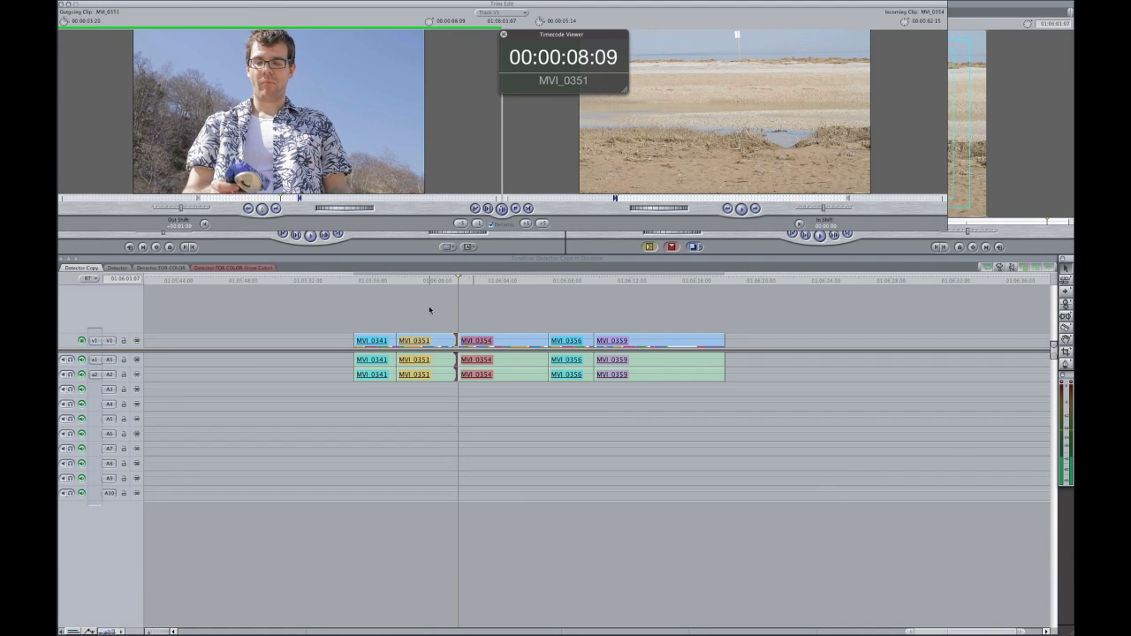
pyautogui.press('k')
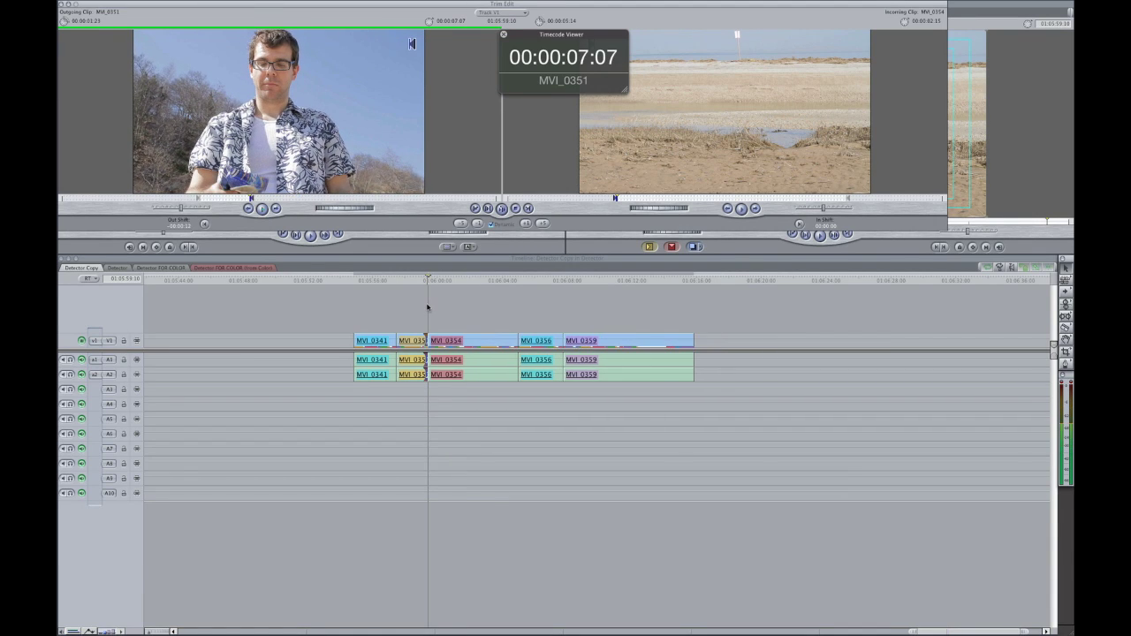
pyautogui.press('l')
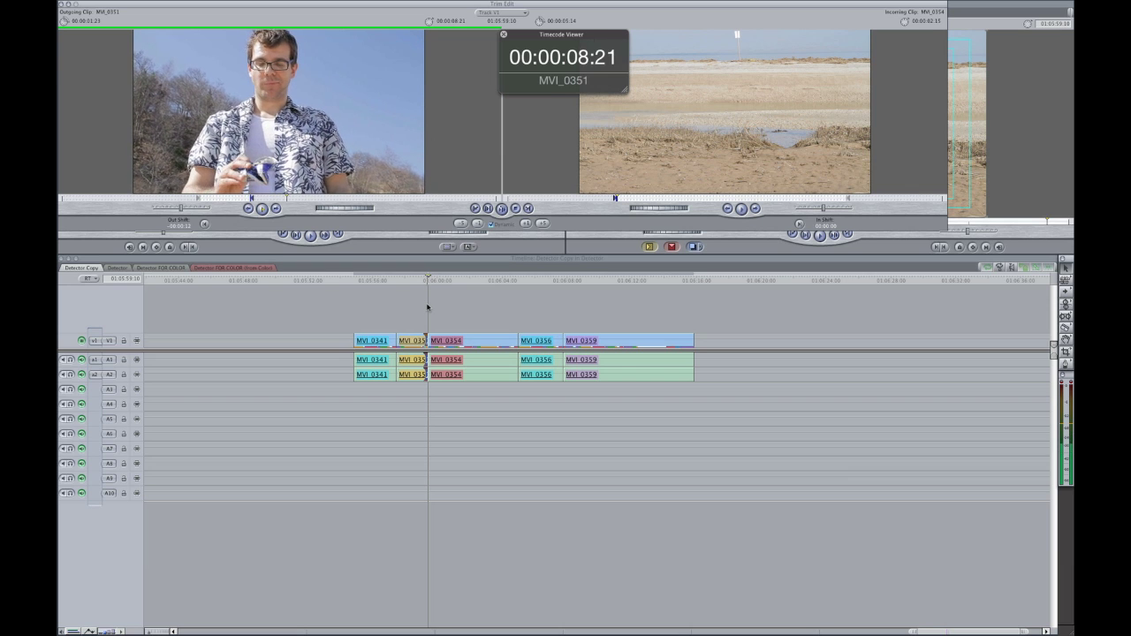
pyautogui.press('k')
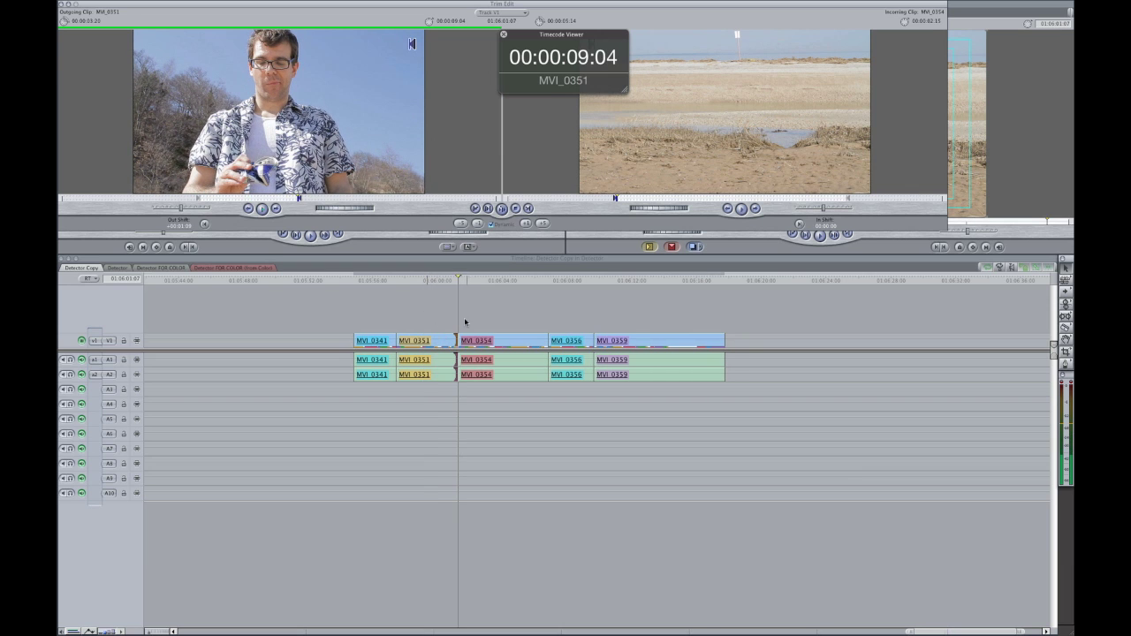
# Select only the incoming side of the edit and dynamically ripple the start of MVI_0354 forward to source timecode 00:00:04:03.
pyautogui.click(460, 345)
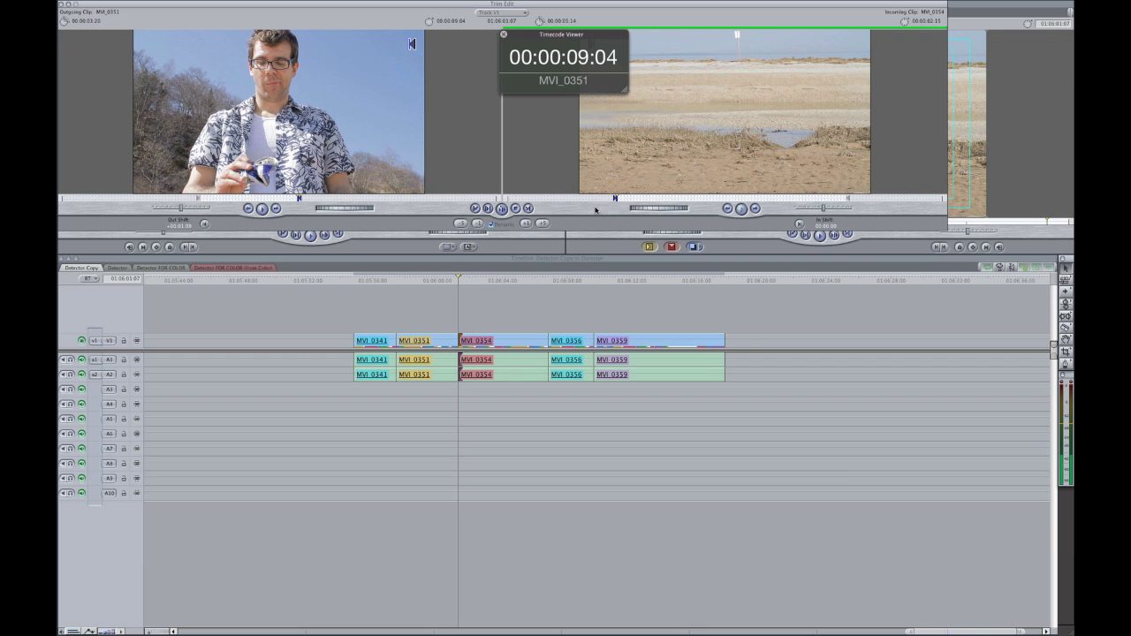
pyautogui.press('l')
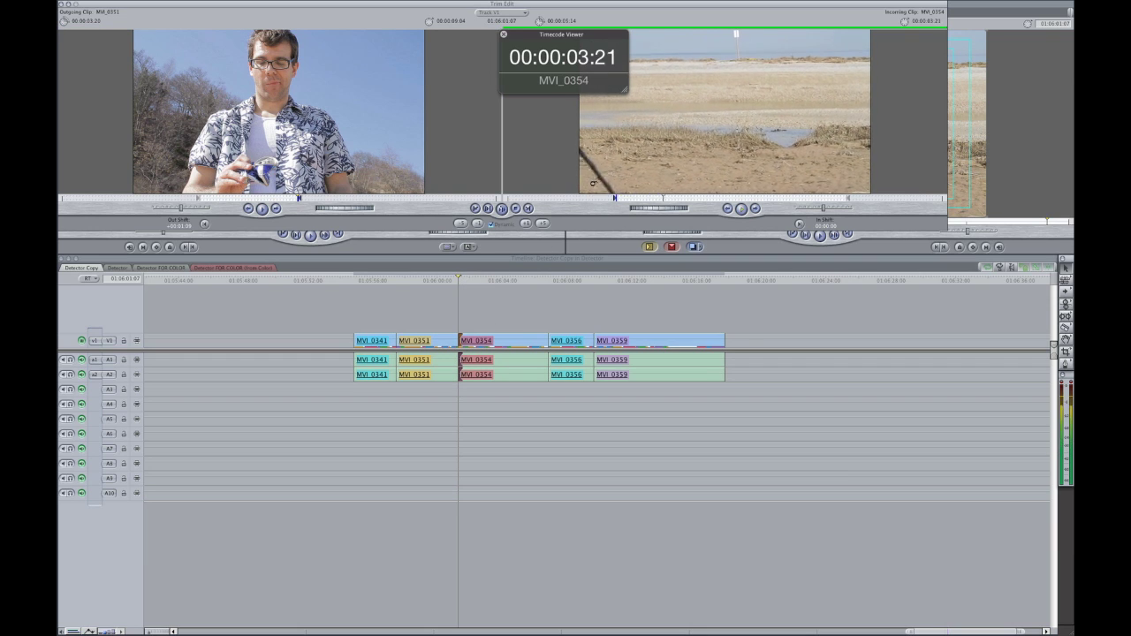
pyautogui.press('k')
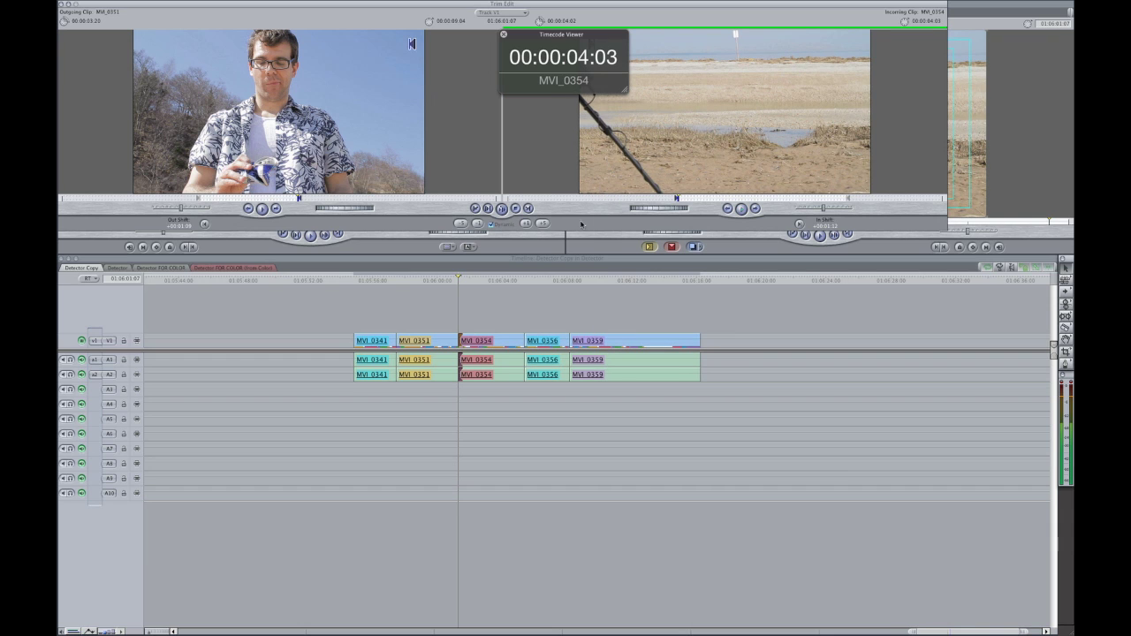
# Ripple the start of MVI_0354 back frame by frame to source timecode 00:00:03:13.
pyautogui.press('Left')
pyautogui.press('Left')
pyautogui.press('Left')
pyautogui.press('Left')
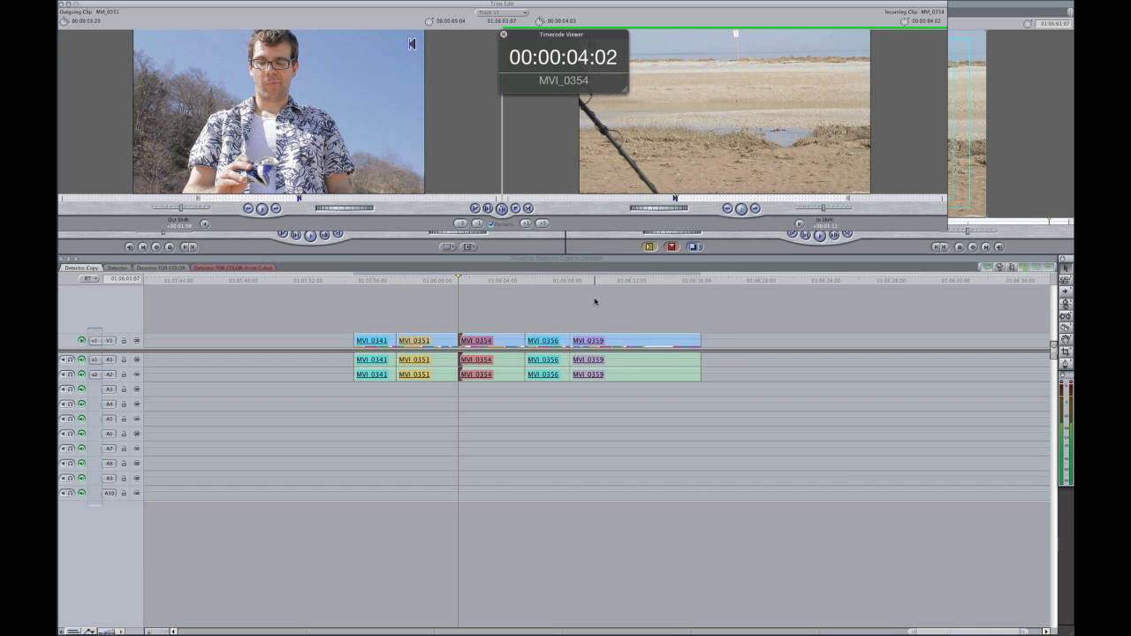
pyautogui.press('Left')
pyautogui.press('Left')
pyautogui.press('Left')
pyautogui.press('Left')
pyautogui.press('Left')
pyautogui.press('Left')
pyautogui.press('Left')
pyautogui.press('Left')
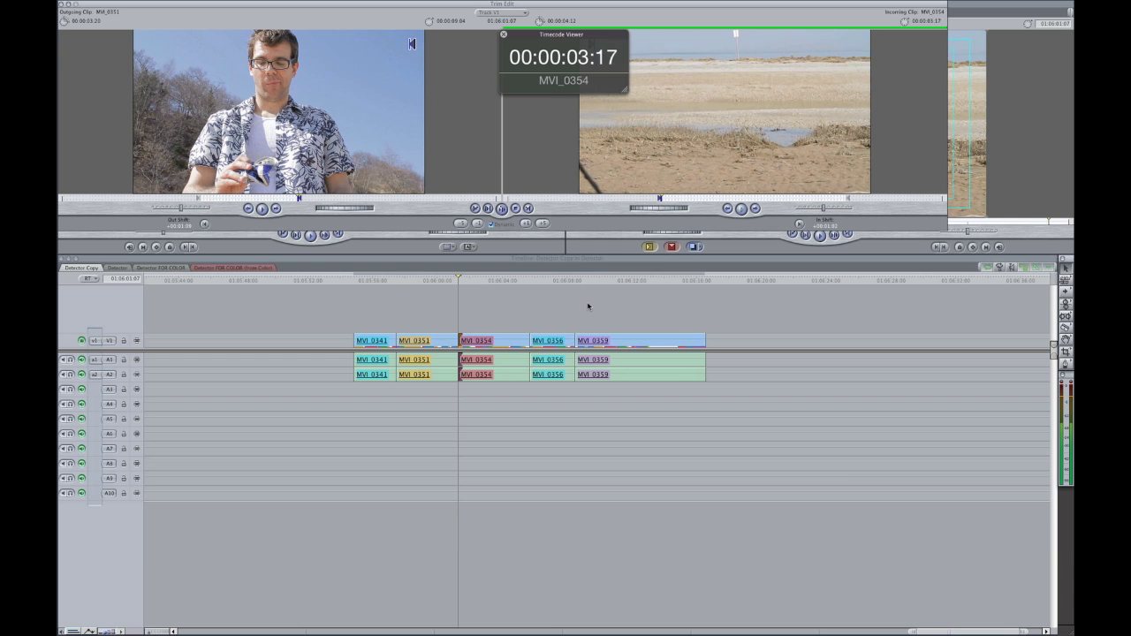
pyautogui.press('Left')
pyautogui.press('Left')
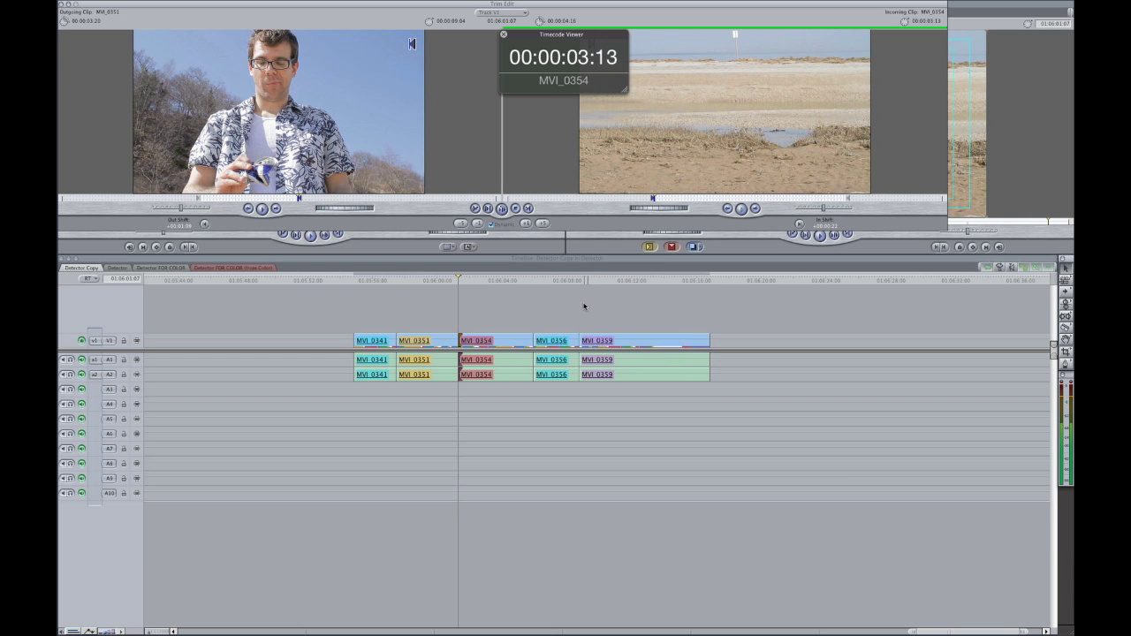
# Play the sequence from before the MVI_0351/MVI_0354 cut to review it, and reopen the cut in Trim Edit.
pyautogui.click(428, 283)
pyautogui.press('space')
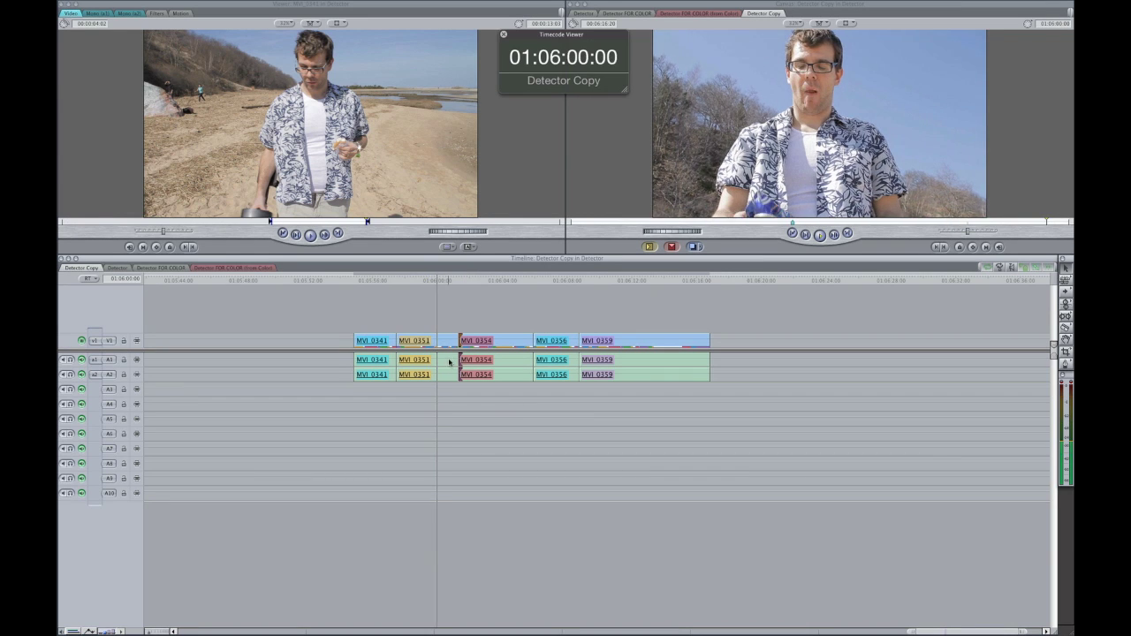
pyautogui.press('space')
pyautogui.click(453, 282)
pyautogui.press('super+7')
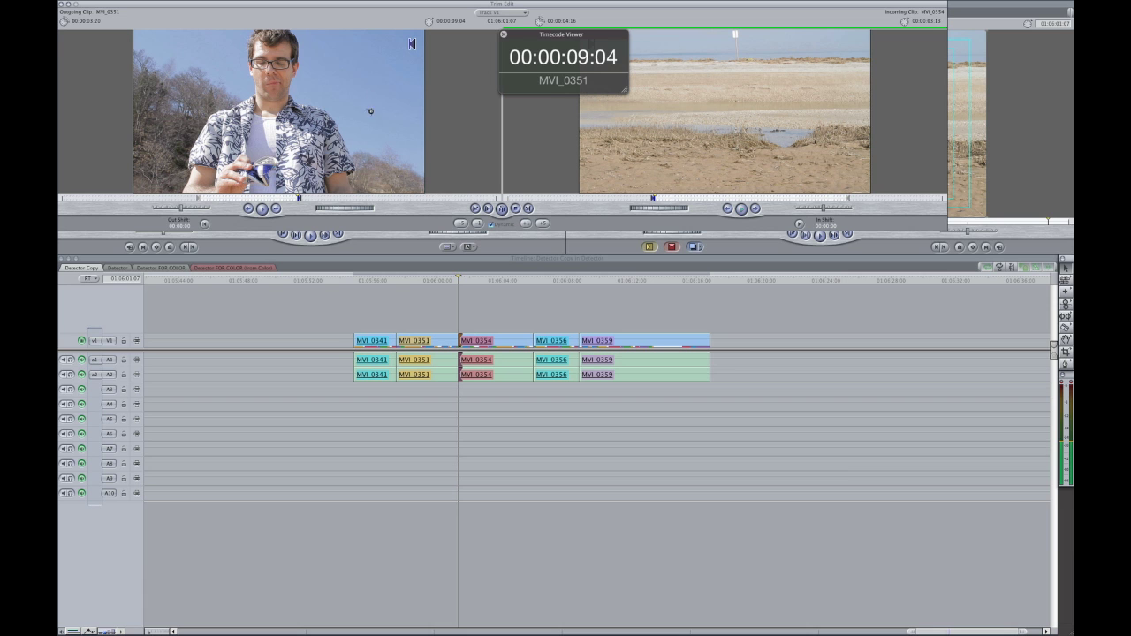
pyautogui.press('space')
# Select only the V1 edit between MVI_0351 and MVI_0354 with the Edit Selection tool and dynamically roll it forward to 01:06:03:01.
pyautogui.press('g')
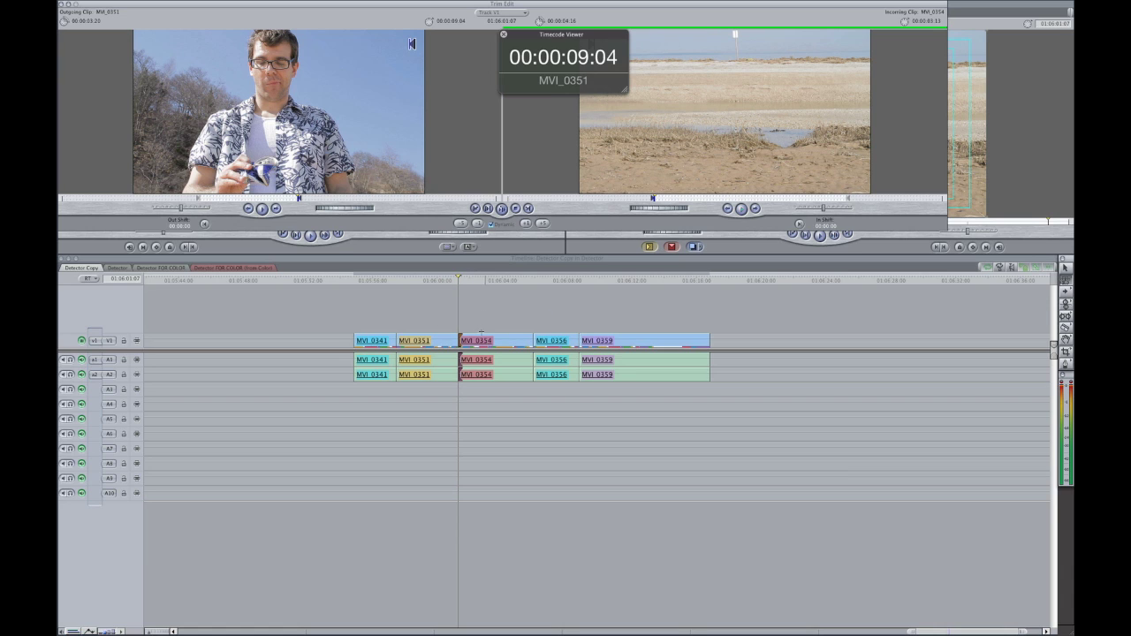
pyautogui.click(486, 324)
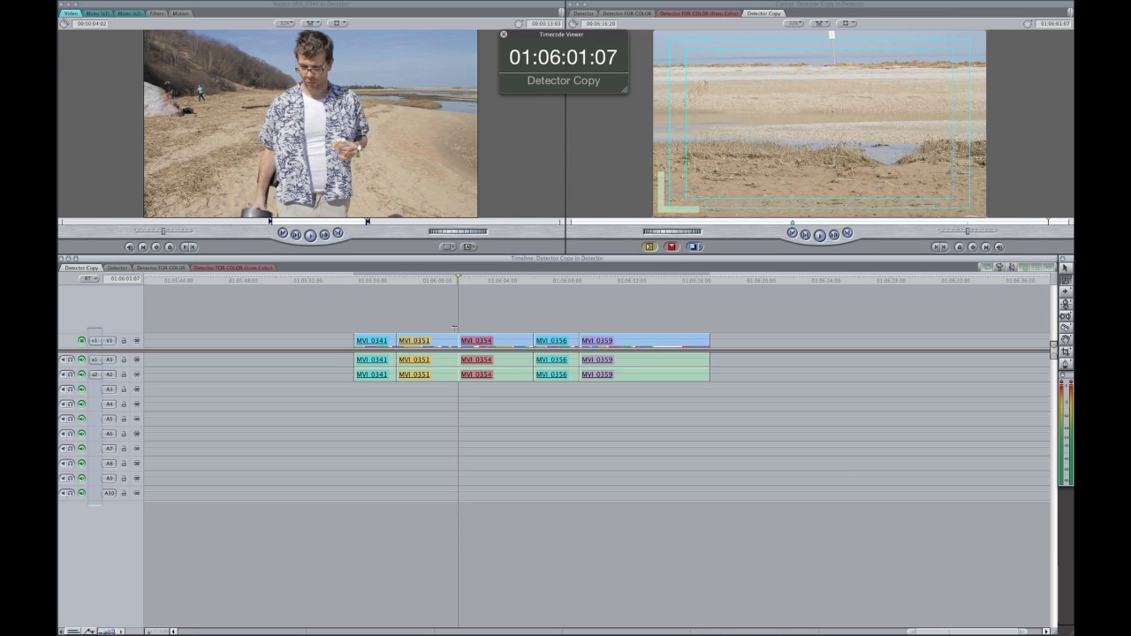
pyautogui.moveTo(454, 328); pyautogui.dragTo(461, 343)
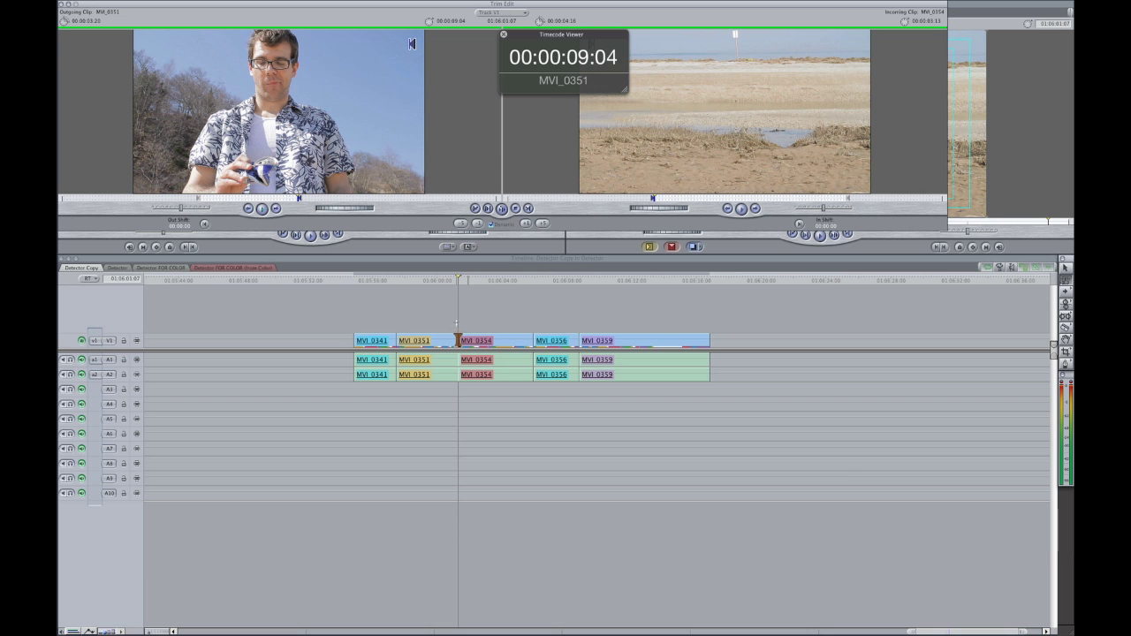
pyautogui.press('l')
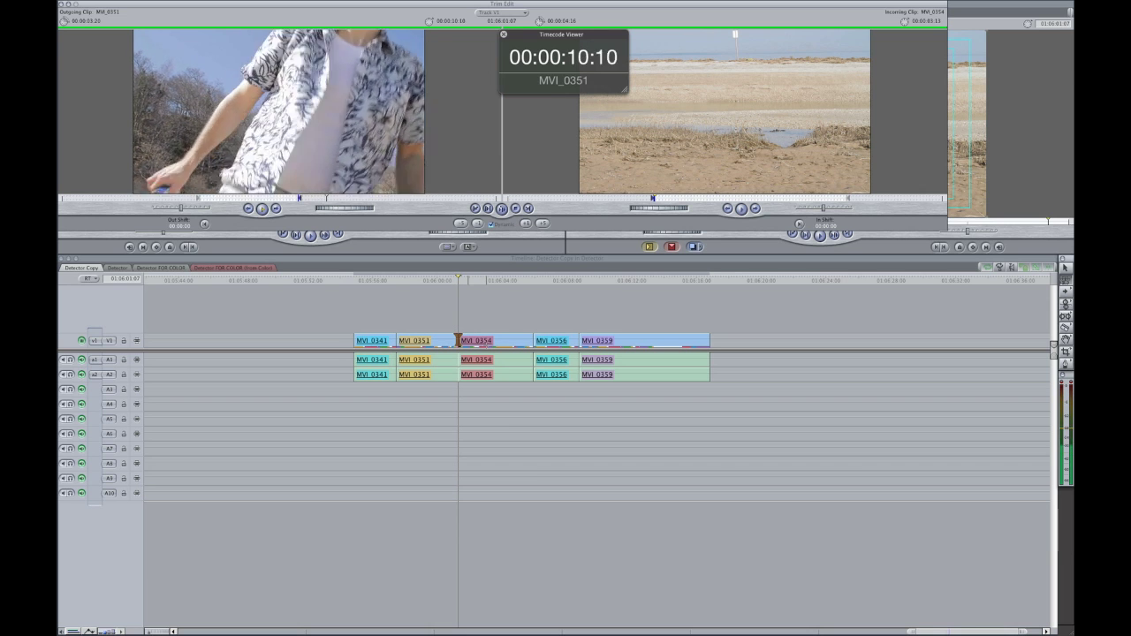
pyautogui.press('o')
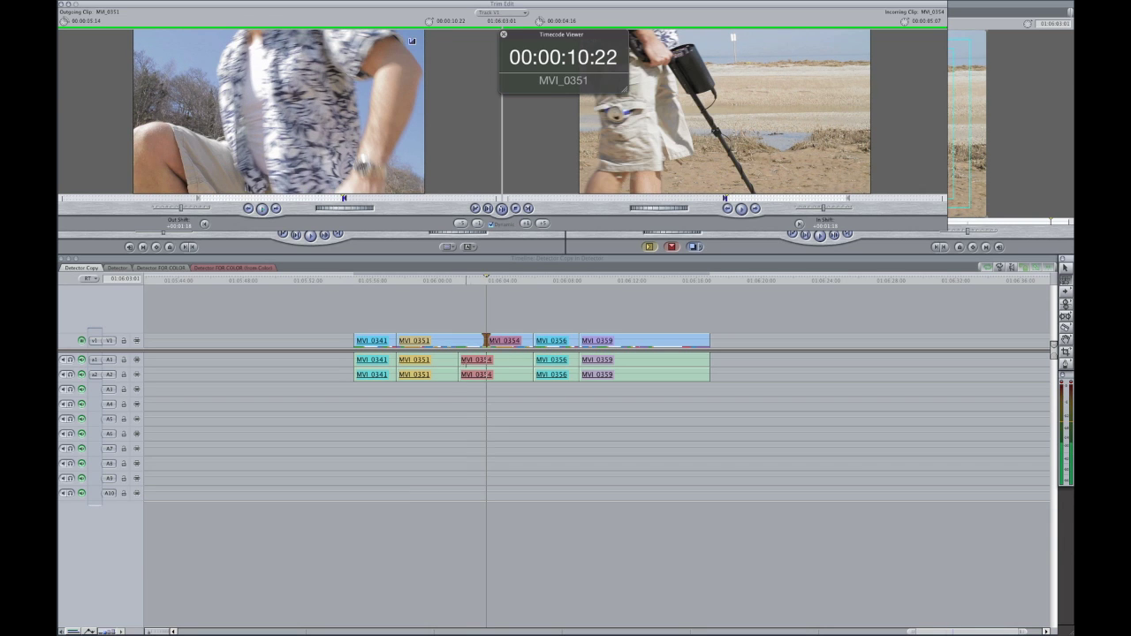
# Select only the audio edit between MVI_0351 and MVI_0354, dynamically roll it to 01:06:02:15, and roll it back to 01:06:01:15.
pyautogui.click(458, 367)
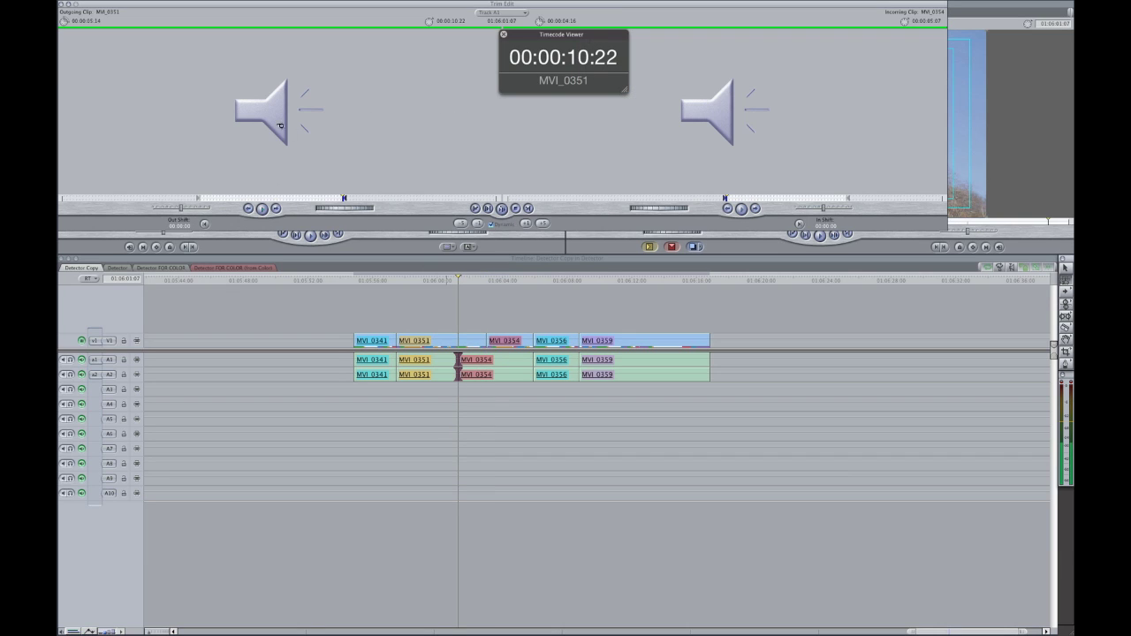
pyautogui.press('space')
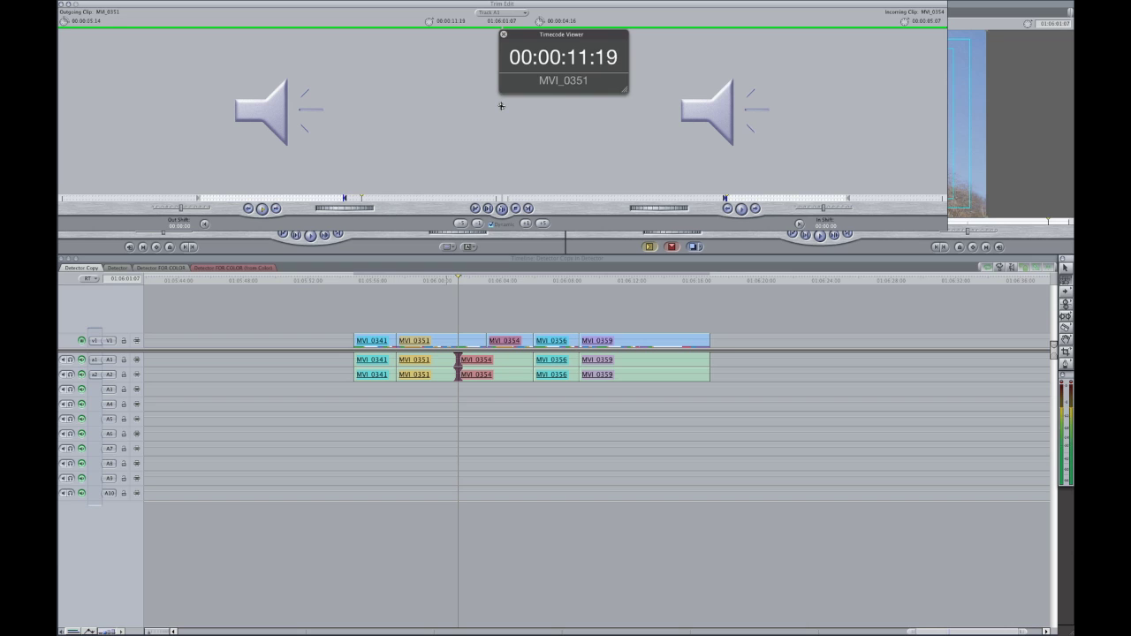
pyautogui.press('o')
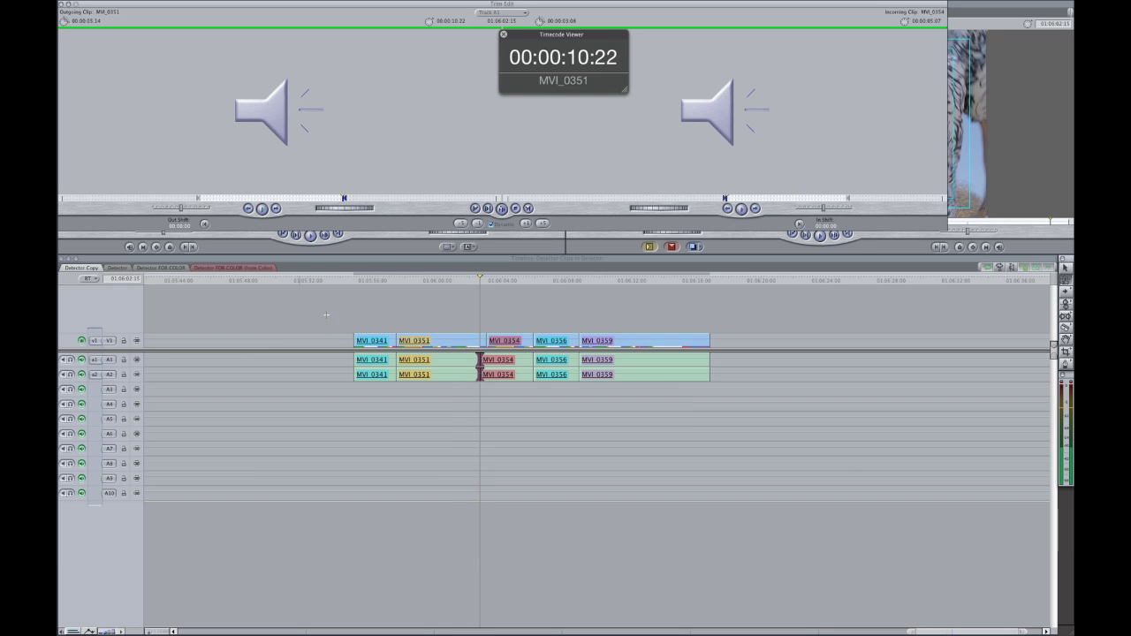
pyautogui.press('space')
pyautogui.press('o')
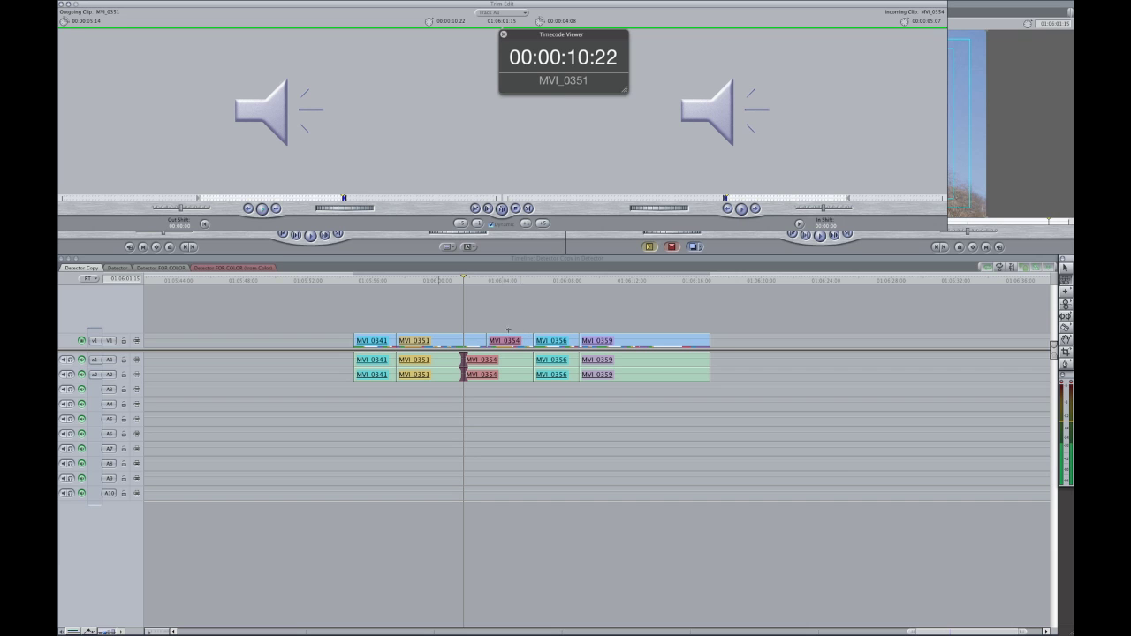
pyautogui.press('a')
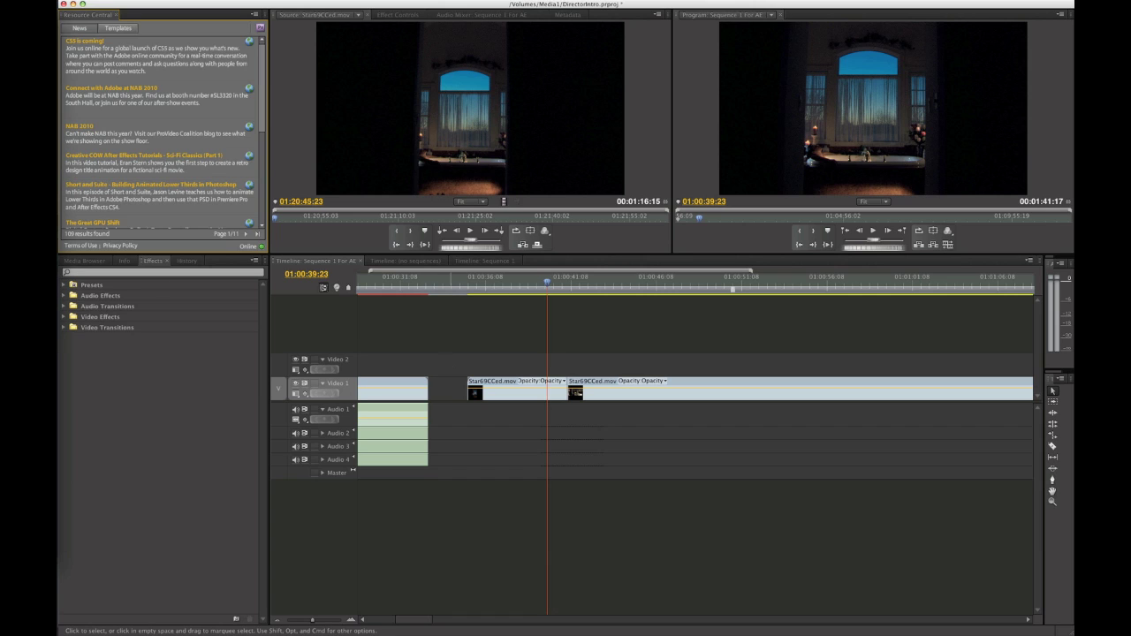
# In Premiere Pro, try to marquee-select the edit between the two Star69CCed.mov clips on Video 1.
pyautogui.moveTo(554, 363)
pyautogui.mouseDown()
pyautogui.moveTo(576, 385)
pyautogui.moveTo(565, 376)
pyautogui.mouseUp()
pyautogui.moveTo(562, 360); pyautogui.dragTo(570, 388)
pyautogui.click(670, 357)
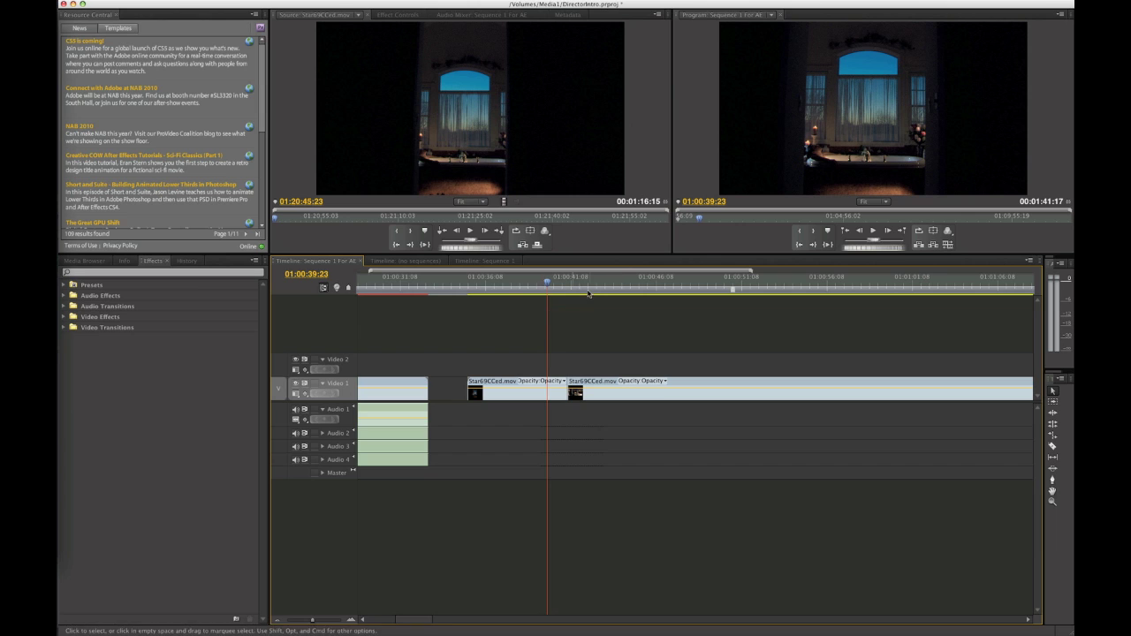
# Move the playhead to the edit between the two Star69CCed.mov clips at 01:00:41:04 and open it in the Trim Monitor.
pyautogui.moveTo(547, 283)
pyautogui.mouseDown()
pyautogui.moveTo(613, 283)
pyautogui.moveTo(549, 285)
pyautogui.mouseUp()
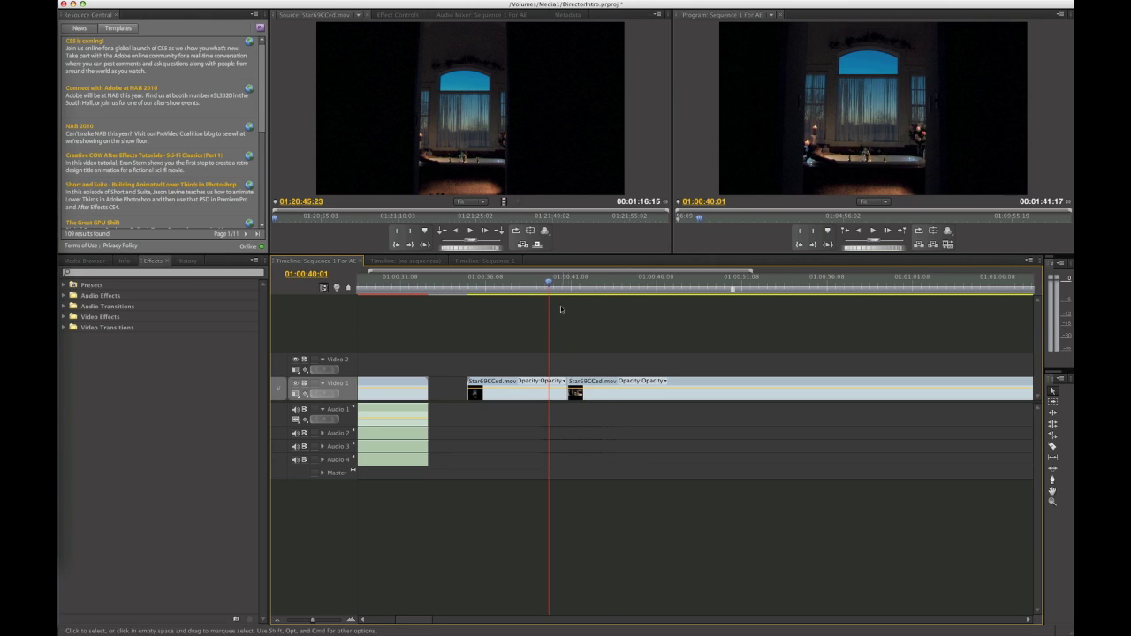
pyautogui.click(558, 288)
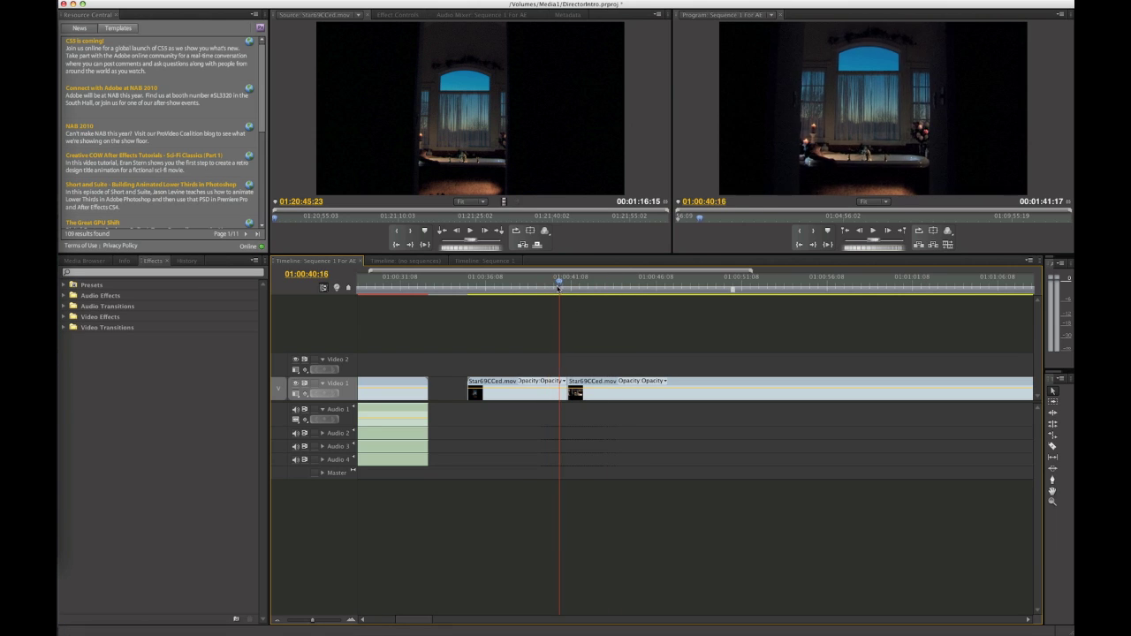
pyautogui.moveTo(558, 288); pyautogui.dragTo(560, 292)
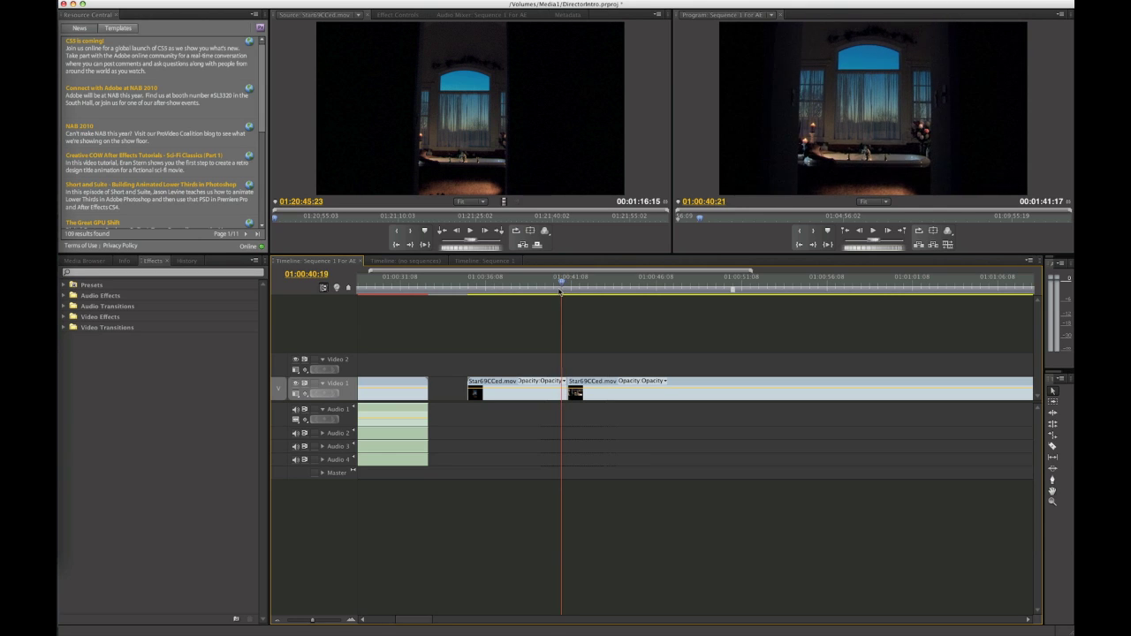
pyautogui.press('Down')
pyautogui.press('t')
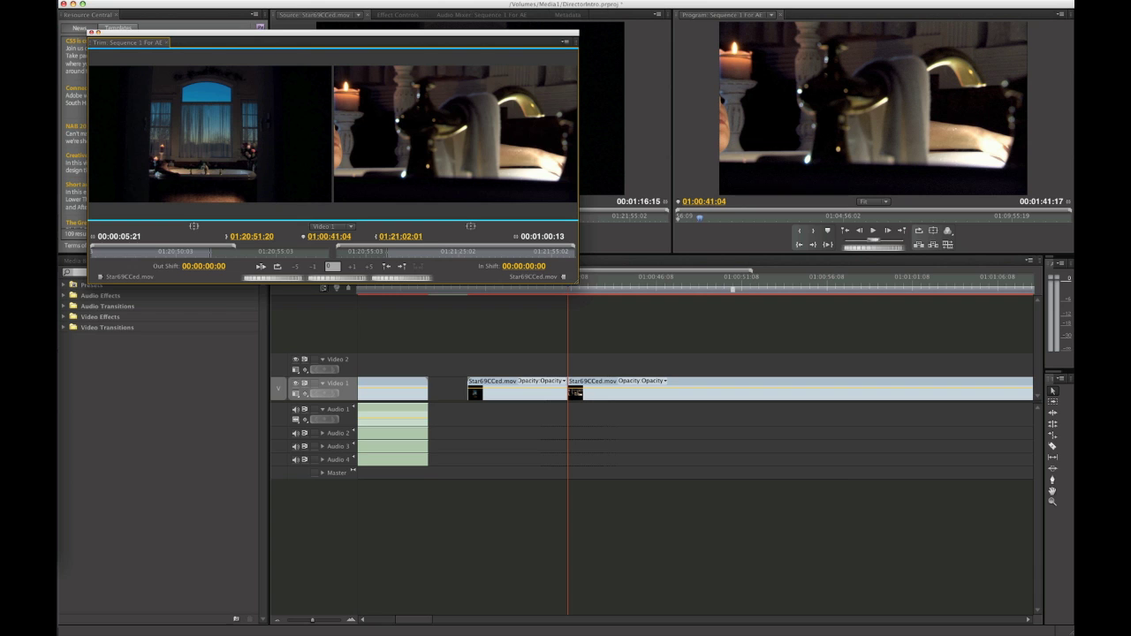
# Open the keyboard customization, show the Panels command set and expand the Trim Monitor Panel group.
pyautogui.press('super+alt+k')
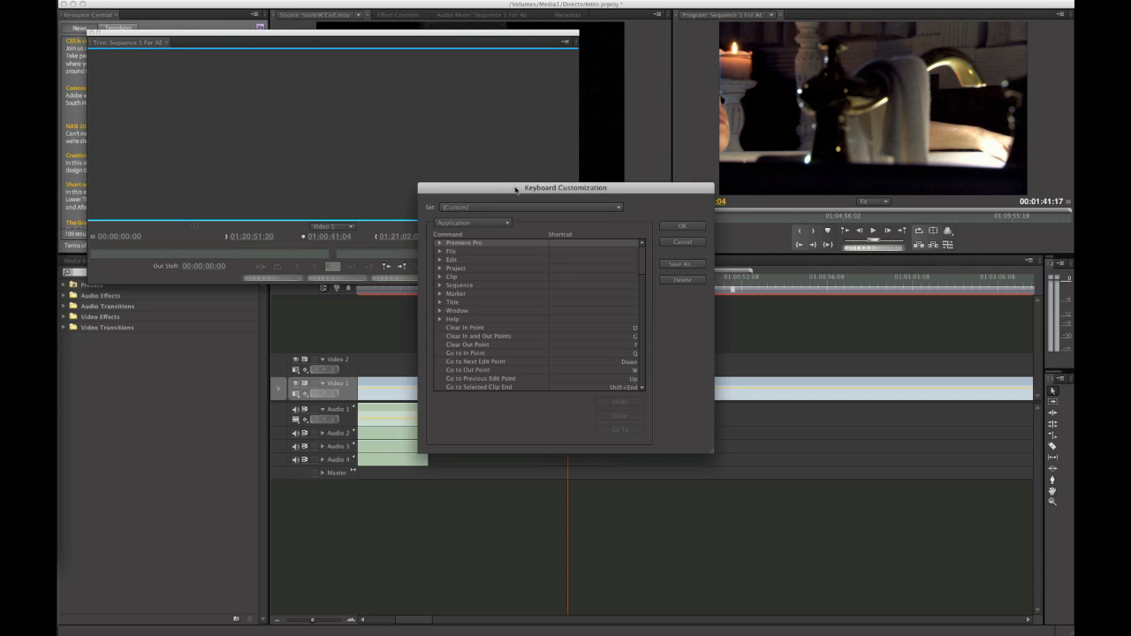
pyautogui.moveTo(517, 187); pyautogui.dragTo(351, 134)
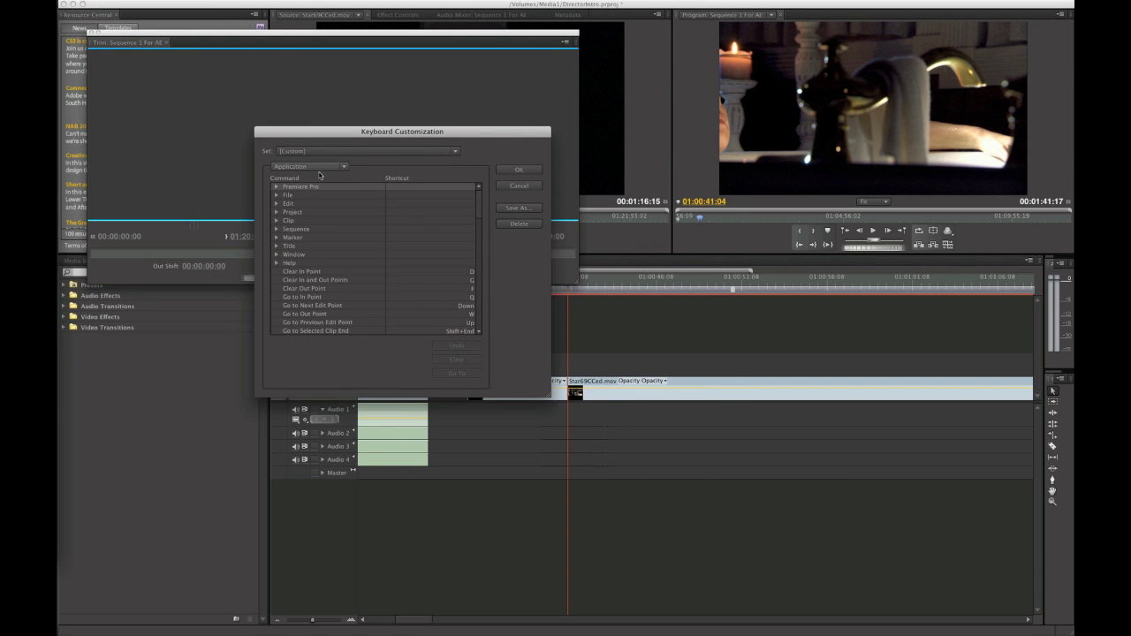
pyautogui.click(309, 167)
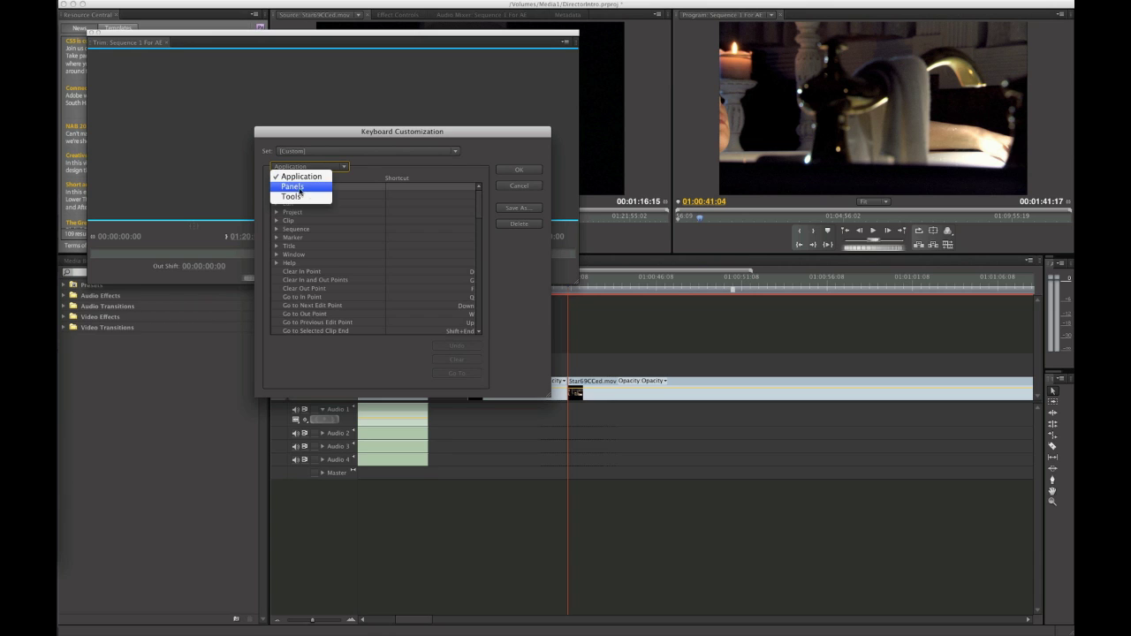
pyautogui.click(293, 188)
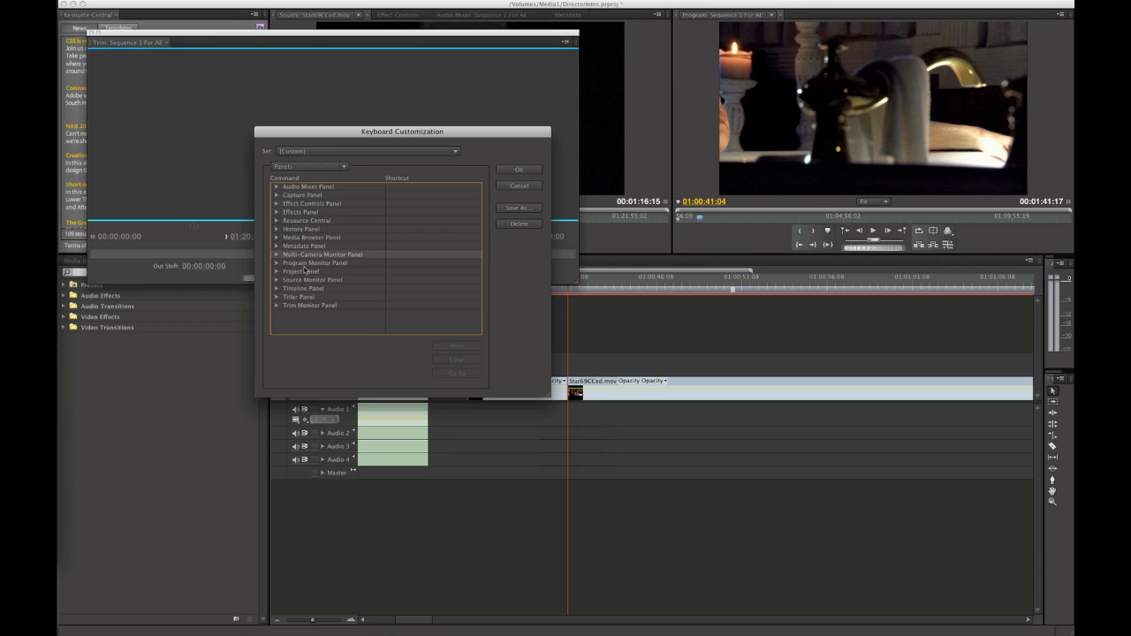
pyautogui.click(278, 305)
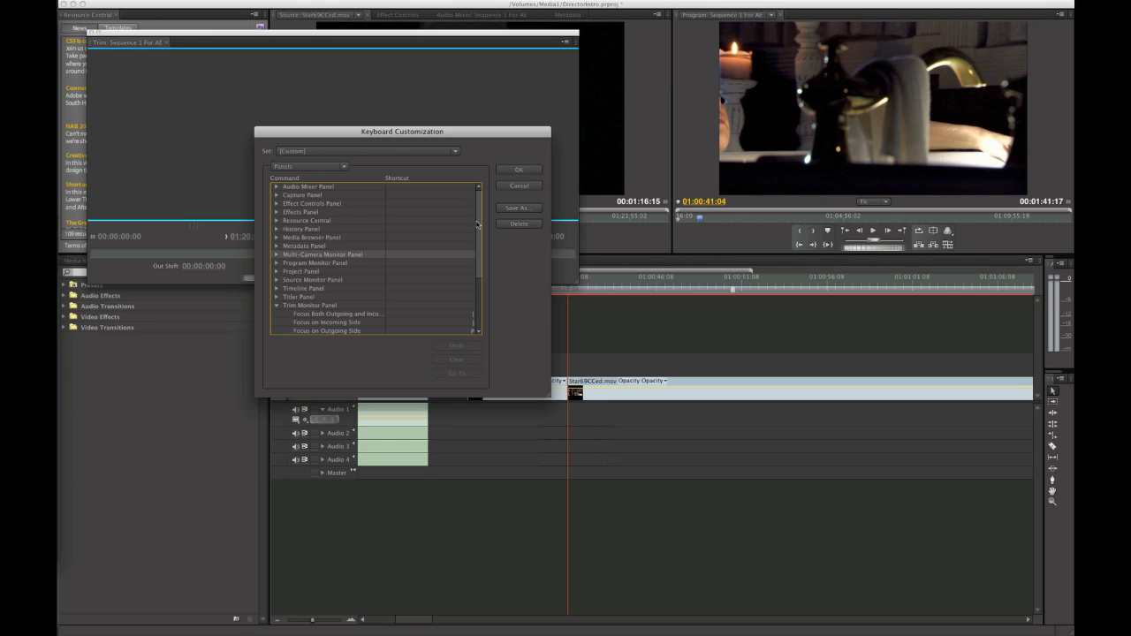
# Enlarge the Keyboard Customization dialog and examine the shortcuts for the Trim Monitor focus, loop and trim commands.
pyautogui.scroll(-3, 454, 247)
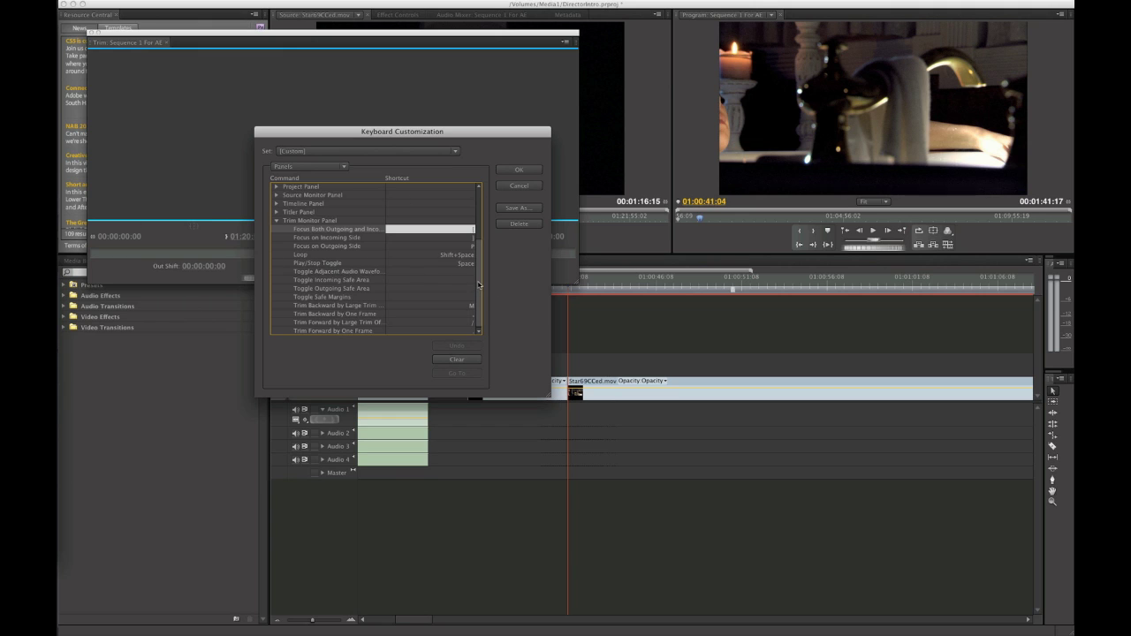
pyautogui.moveTo(477, 284); pyautogui.dragTo(478, 315)
pyautogui.moveTo(546, 396); pyautogui.dragTo(653, 428)
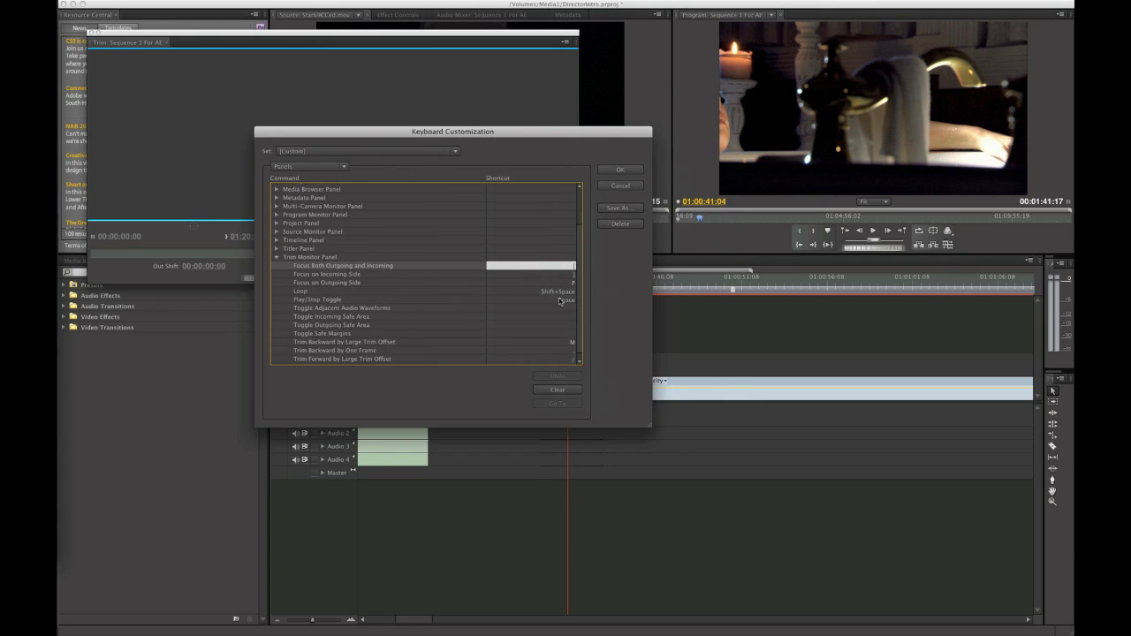
pyautogui.scroll(-1, 555, 349)
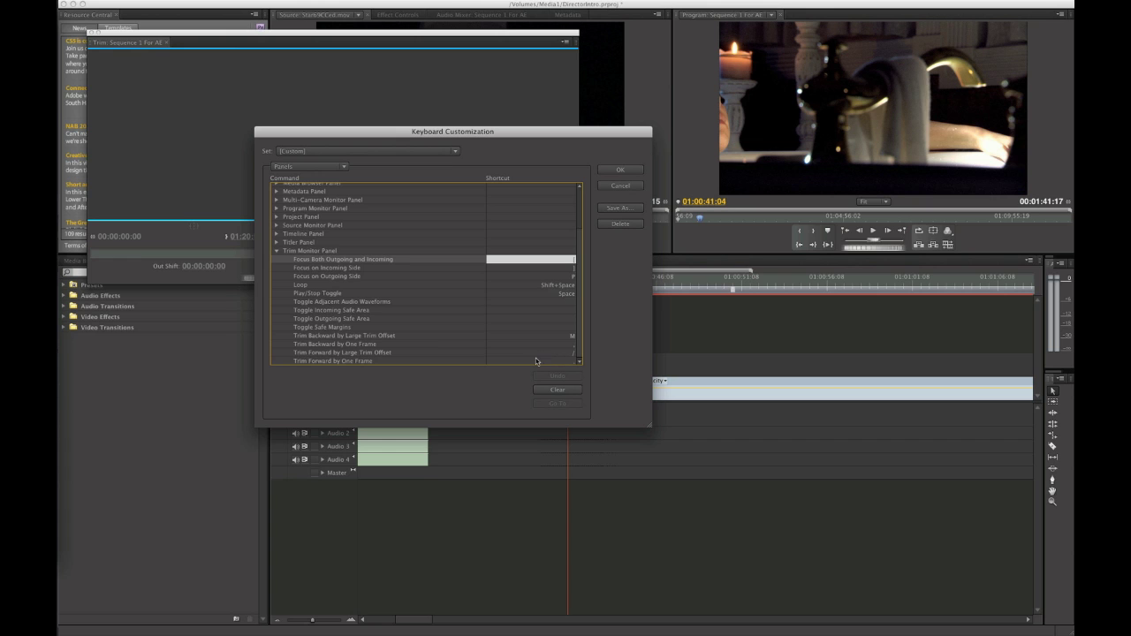
# Cancel the keyboard customization, move the Trim Monitor clear of the window edge and close it.
pyautogui.click(614, 188)
pyautogui.moveTo(301, 33); pyautogui.dragTo(393, 78)
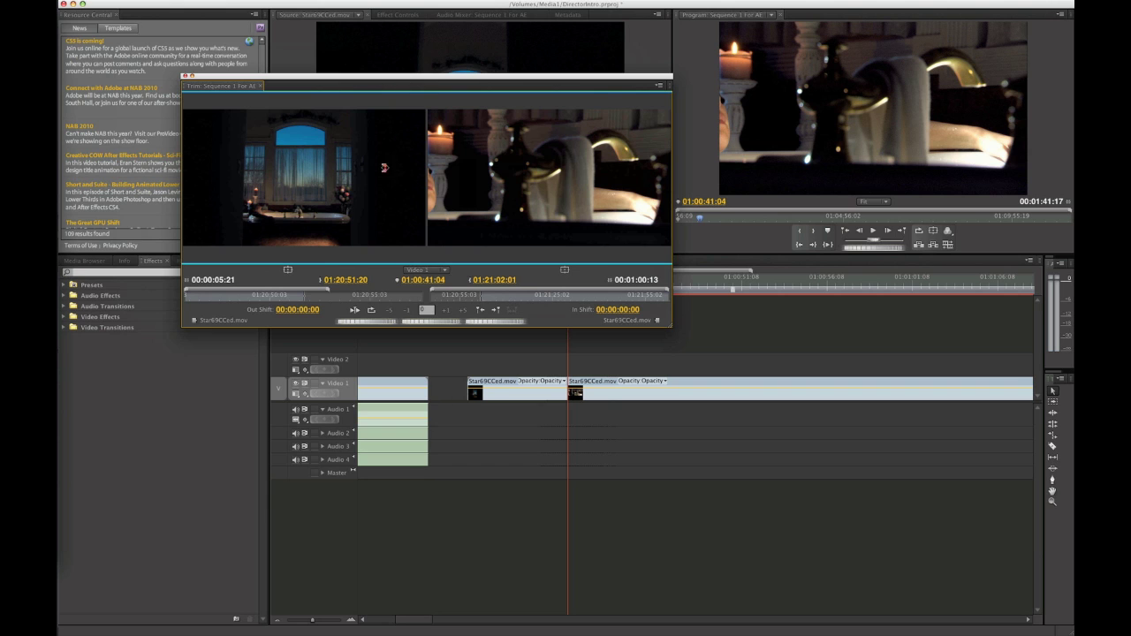
pyautogui.click(184, 77)
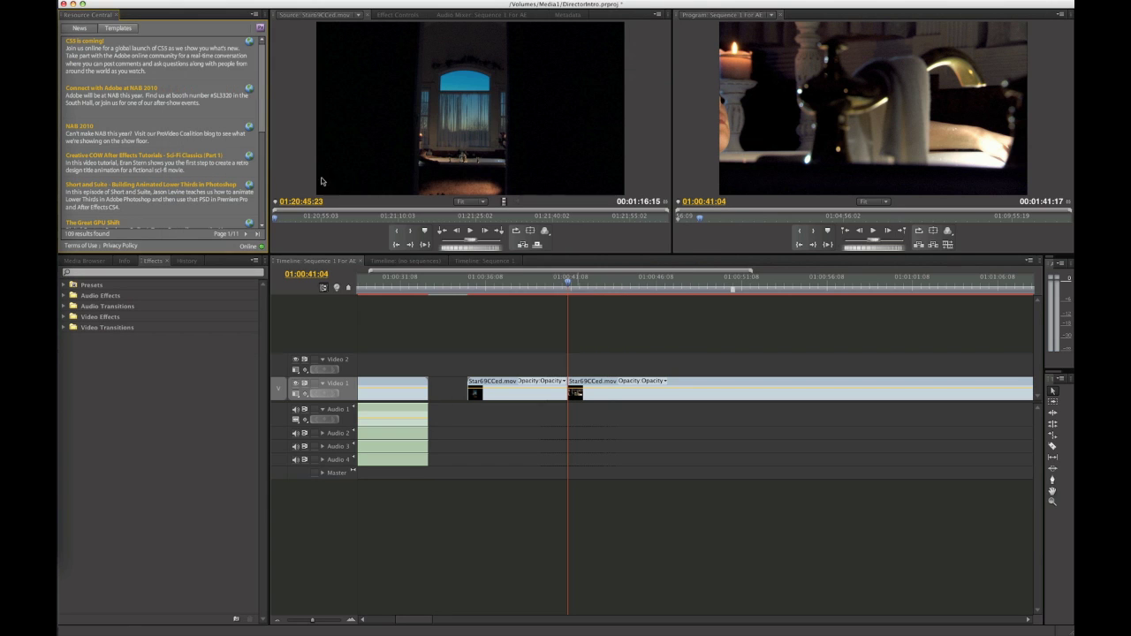
# Move the playhead to 01:00:40:23, just before the edit between the two Star69CCed.mov clips, and open that edit in the Trim Monitor.
pyautogui.click(570, 287)
pyautogui.moveTo(586, 288); pyautogui.dragTo(568, 298)
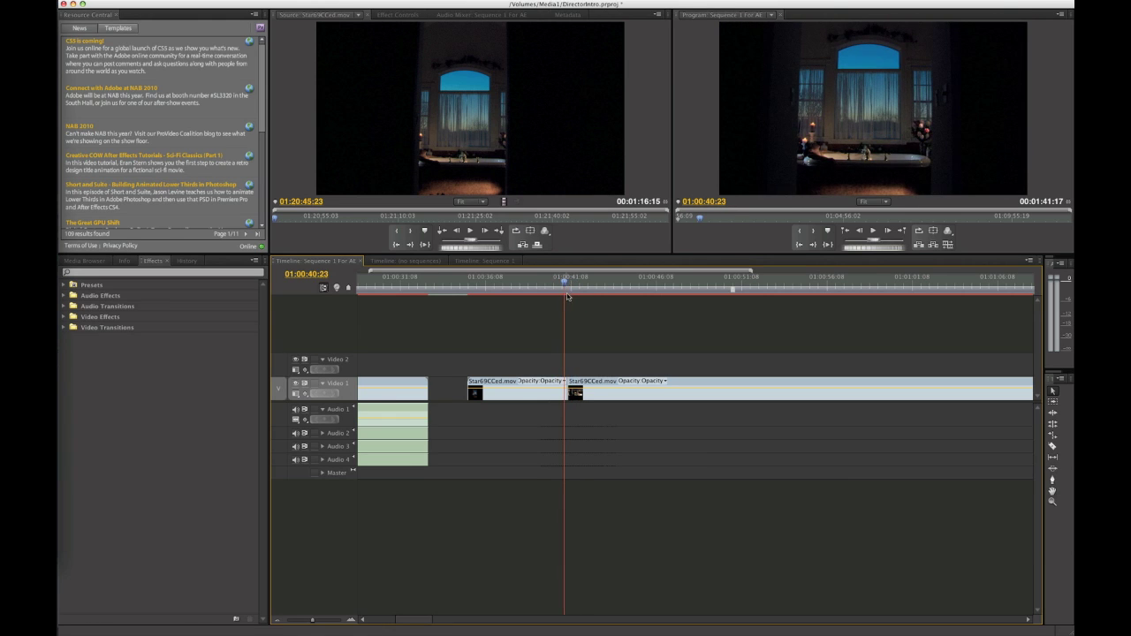
pyautogui.press('t')
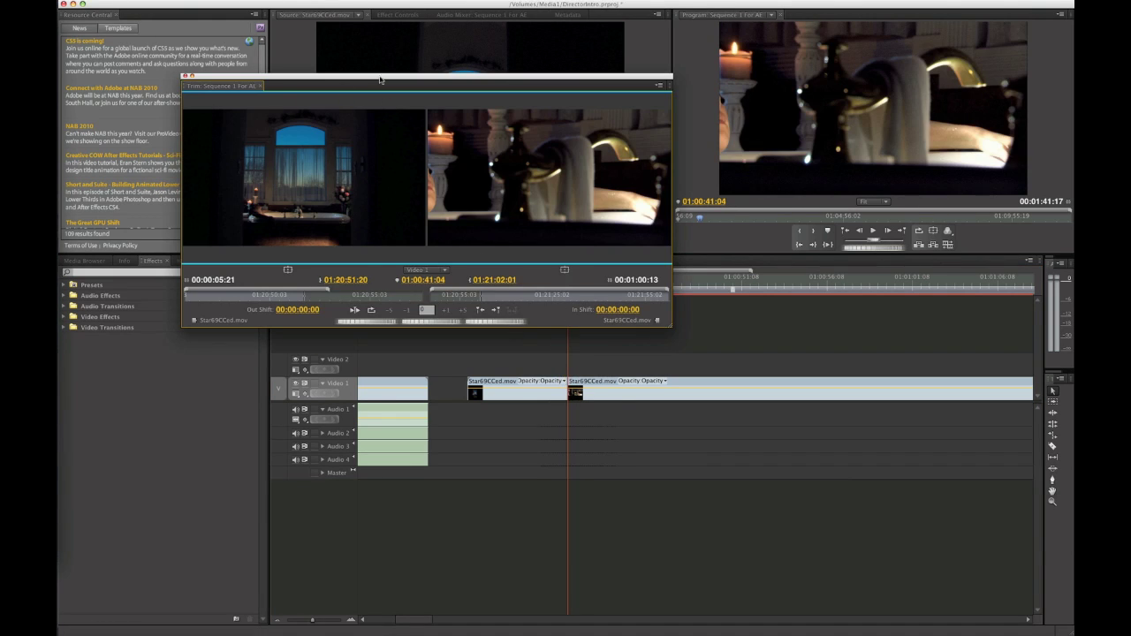
# Switch the trim focus from the outgoing clip to the incoming clip and back to both sides of the edit.
pyautogui.click(355, 189)
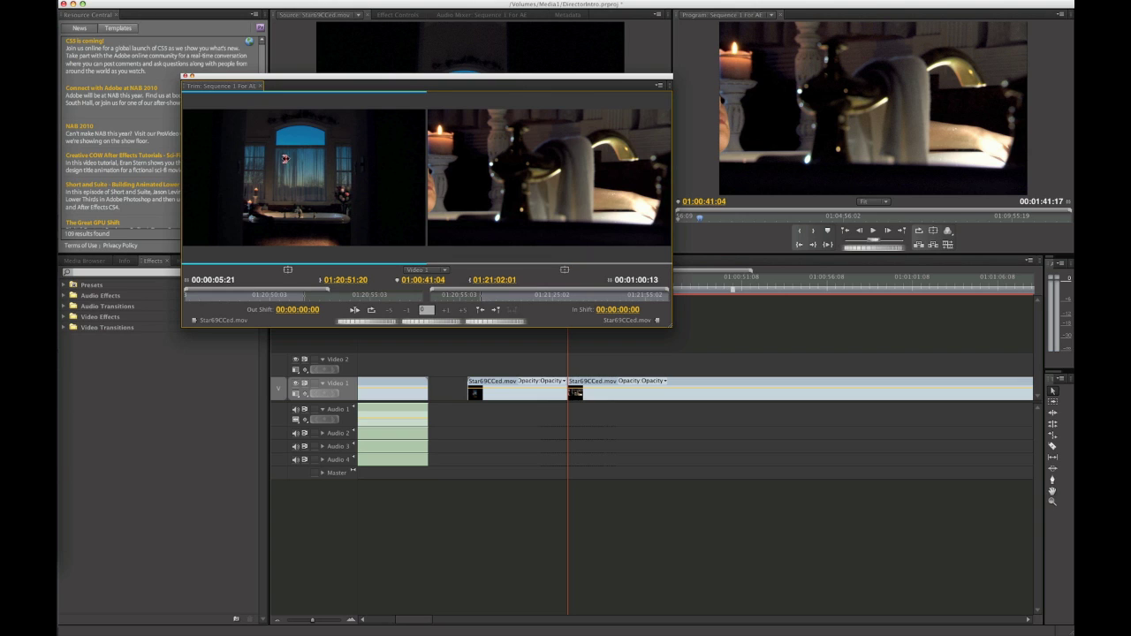
pyautogui.click(557, 178)
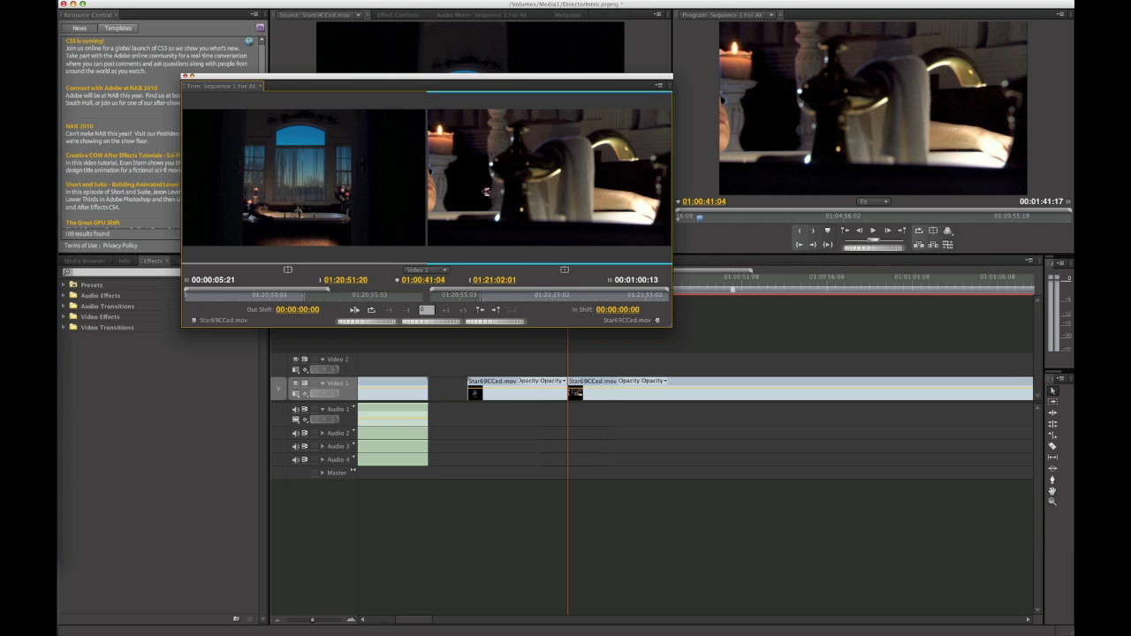
pyautogui.click(432, 188)
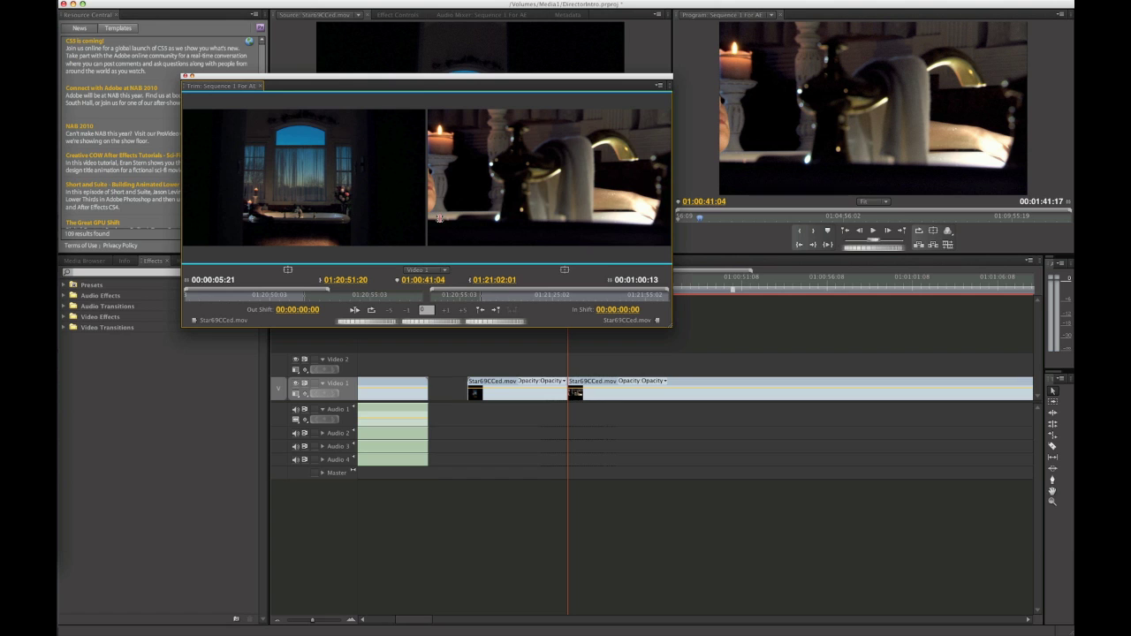
# Try rolling the edit back by five frames, and undo that trim.
pyautogui.hotkey('alt', 'shift', 'Left')
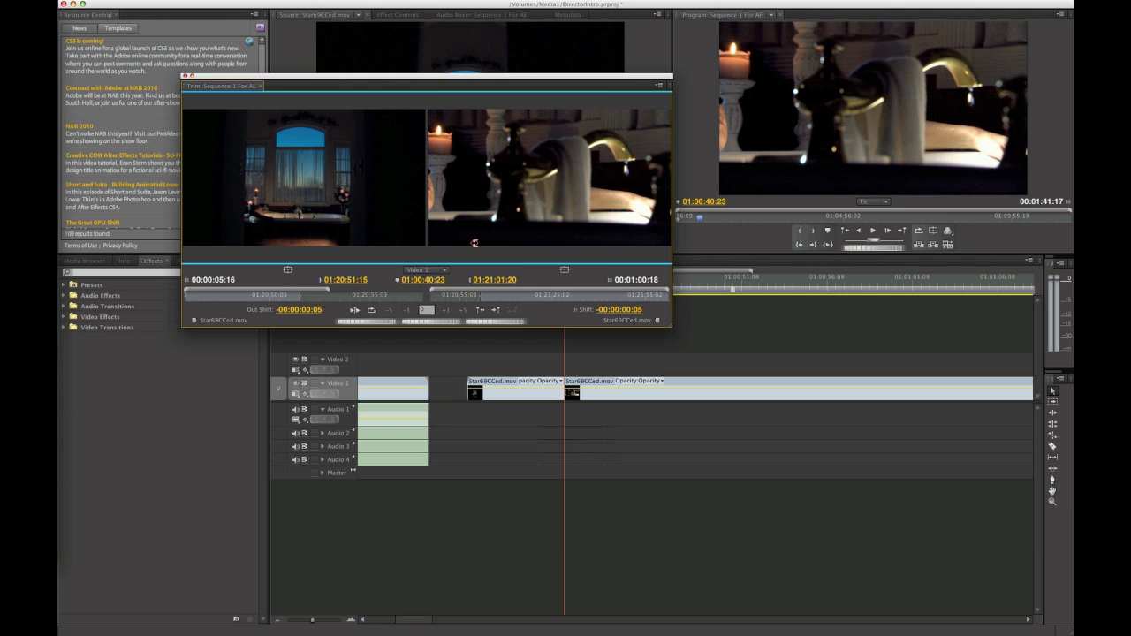
pyautogui.press('super+z')
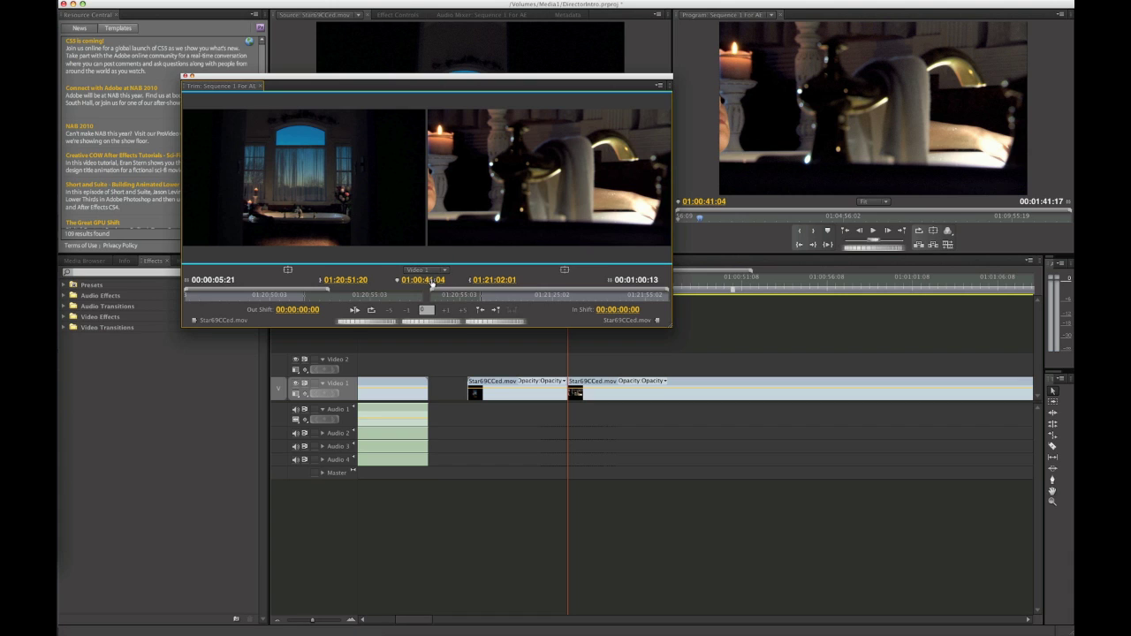
# Roll both sides of the edit backward and forward by single frames, leaving the edit point at 01:00:40:22.
pyautogui.moveTo(425, 284); pyautogui.dragTo(437, 329)
pyautogui.hotkey('alt', 'Left')
pyautogui.hotkey('alt', 'Left')
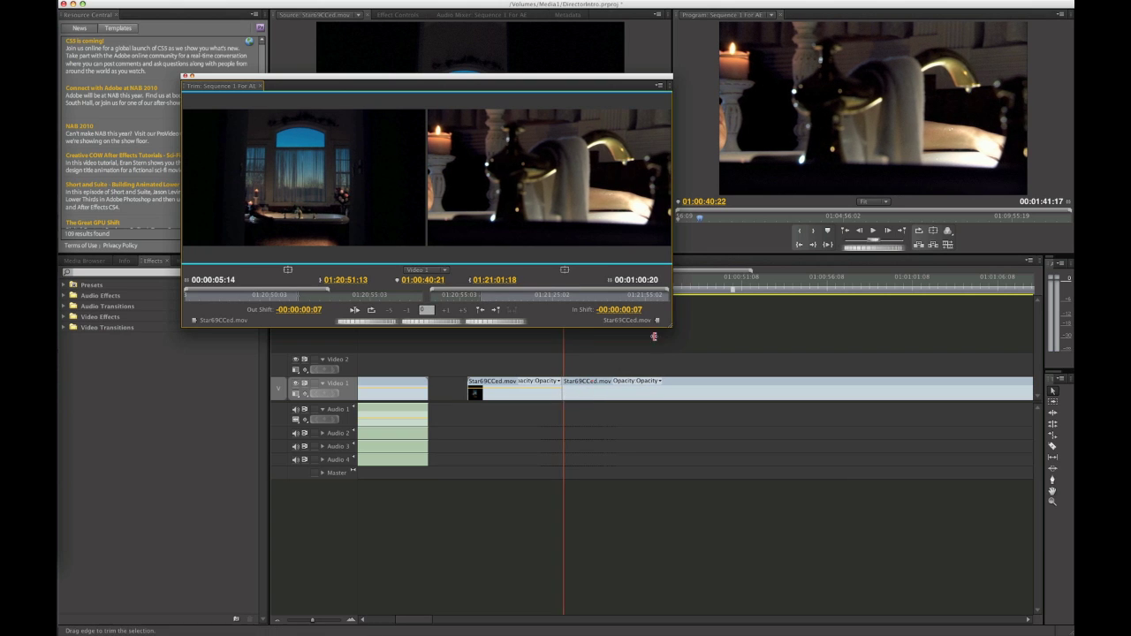
pyautogui.hotkey('alt', 'Right')
pyautogui.hotkey('alt', 'Right')
# Focus on the outgoing clip only and ripple its out point forward frame by frame to 01:20:51:21.
pyautogui.click(397, 227)
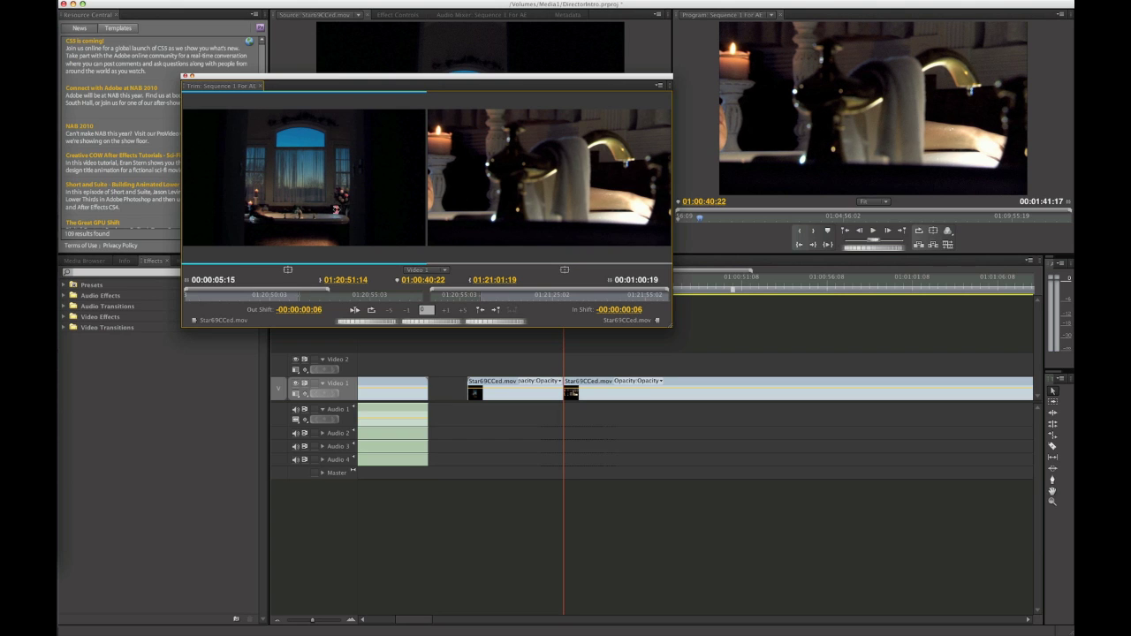
pyautogui.hotkey('alt', 'Right')
pyautogui.hotkey('alt', 'Right')
pyautogui.hotkey('alt', 'Right')
pyautogui.hotkey('alt', 'Right')
pyautogui.hotkey('alt', 'Right')
pyautogui.hotkey('alt', 'Right')
pyautogui.hotkey('alt', 'Right')
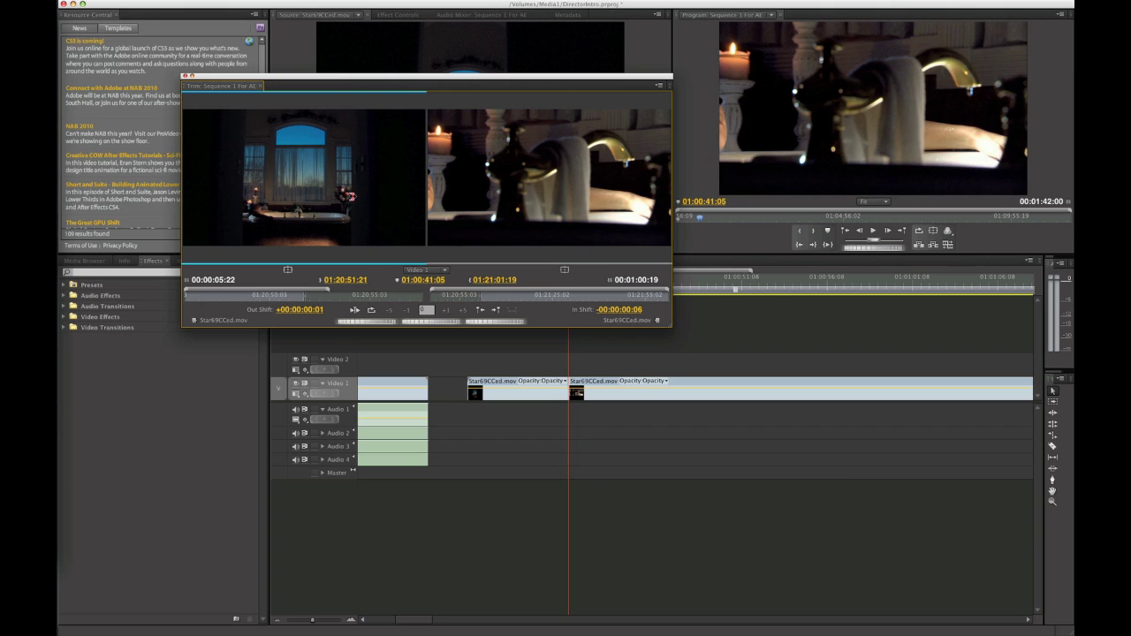
# Focus on the incoming clip only and ripple its in point back to 01:21:01:11.
pyautogui.hotkey('alt', '3')
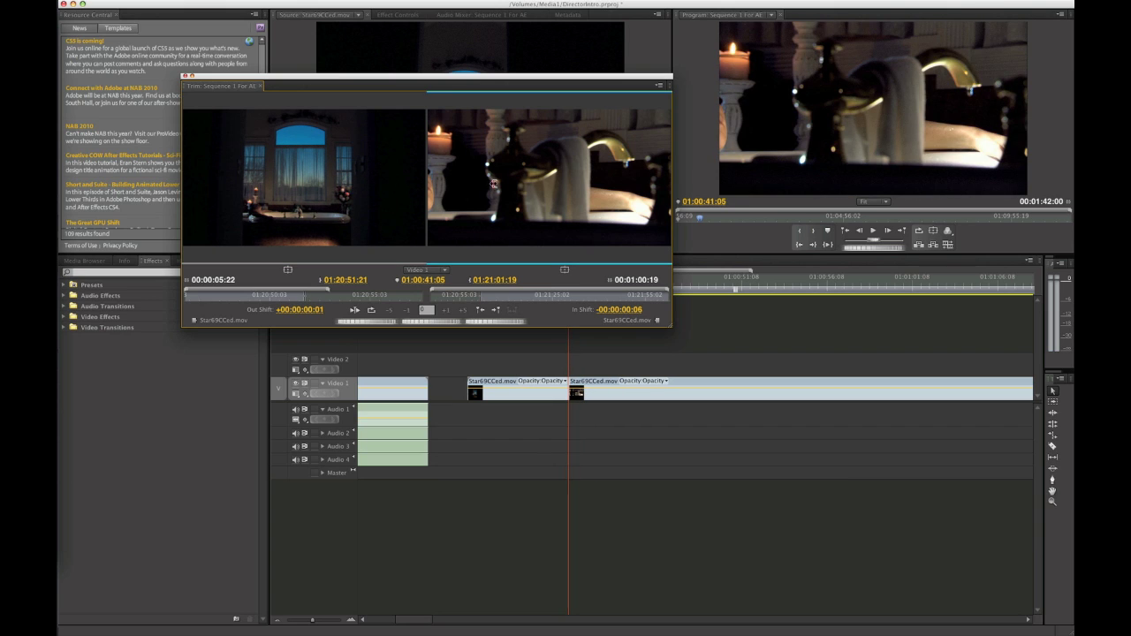
pyautogui.hotkey('alt', 'Left')
pyautogui.moveTo(479, 187); pyautogui.dragTo(476, 193)
pyautogui.hotkey('alt', 'Left')
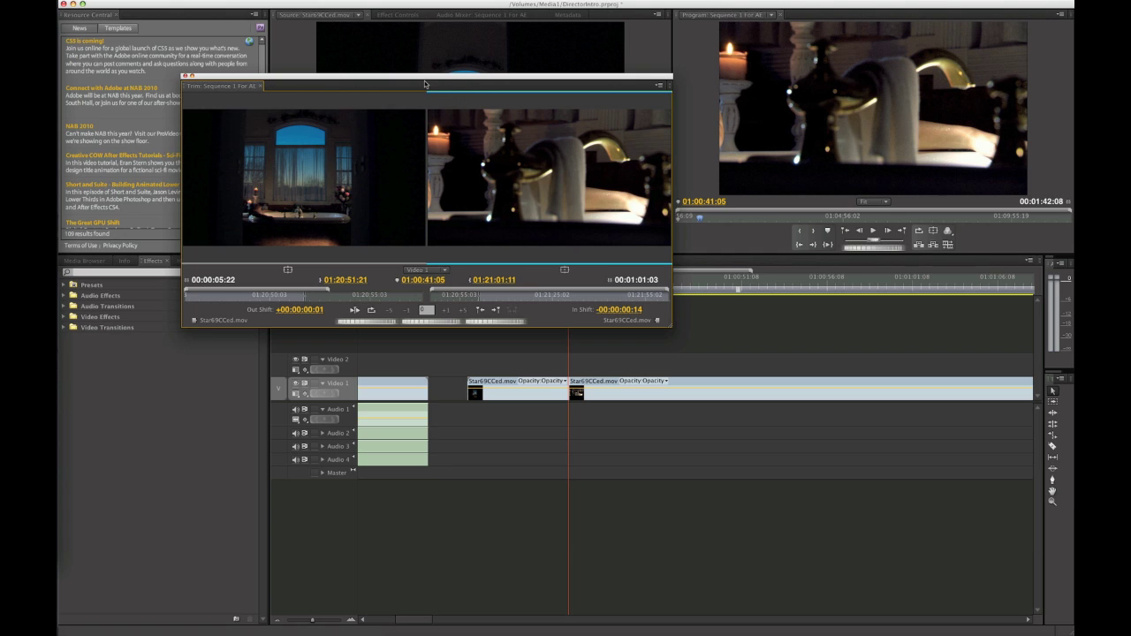
# Move the Trim Monitor off the timeline, preview the edit in it, and play the sequence across the same edit in the timeline.
pyautogui.moveTo(424, 84); pyautogui.dragTo(343, 57)
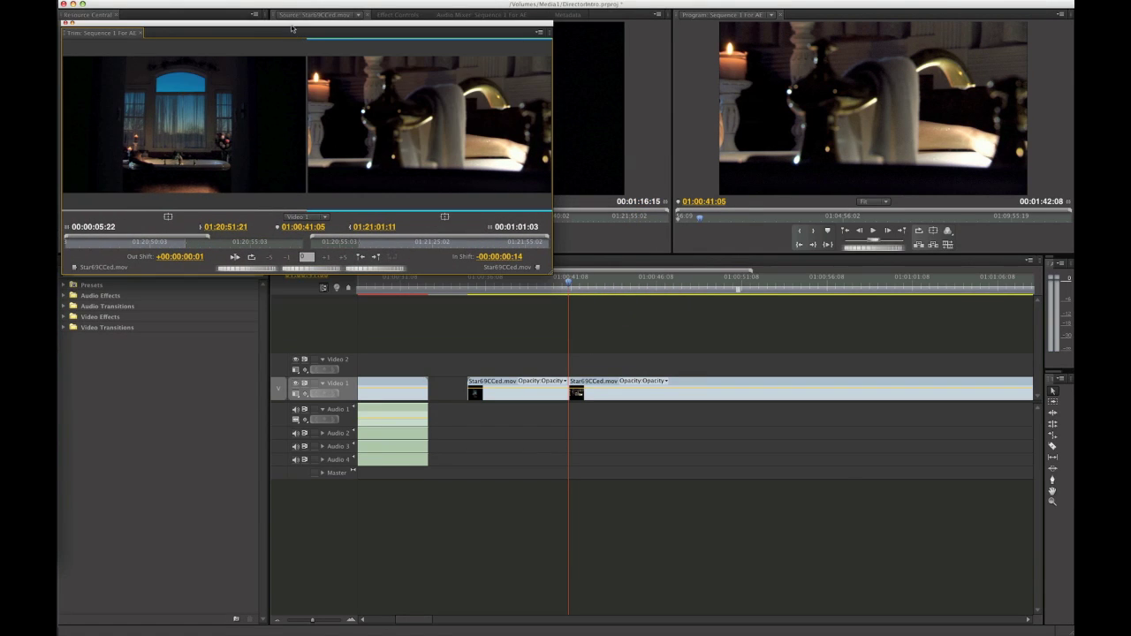
pyautogui.moveTo(296, 33); pyautogui.dragTo(307, 24)
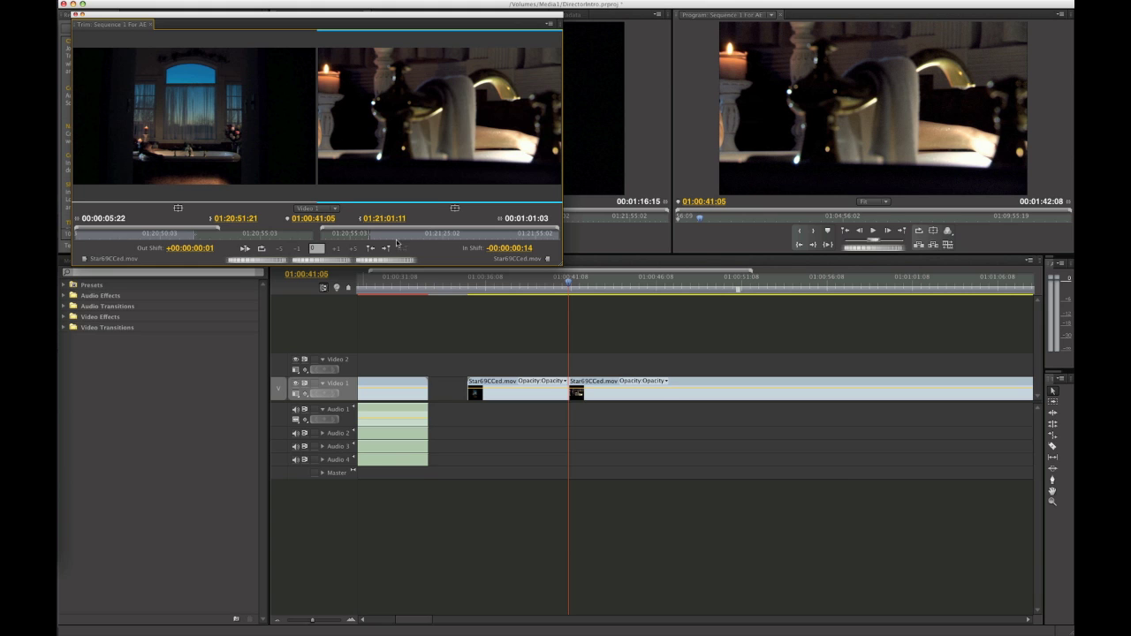
pyautogui.press('space')
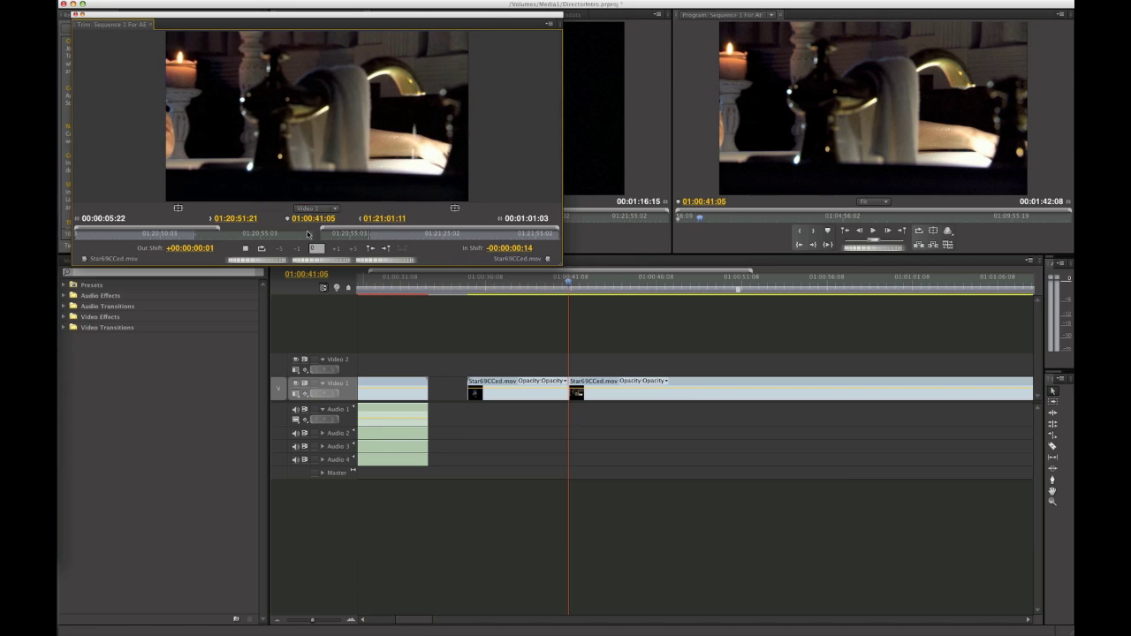
pyautogui.click(549, 282)
pyautogui.press('space')
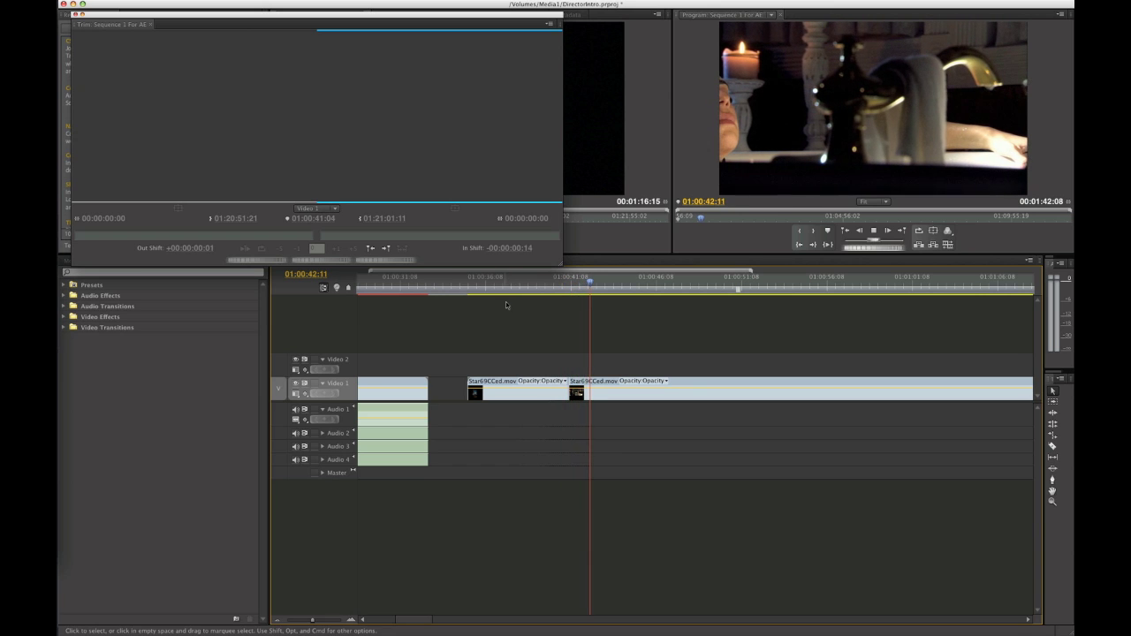
pyautogui.press('space')
# Marquee-select the two Star69CCed.mov clips on Video 1 across their edit, and return focus to the Trim Monitor.
pyautogui.moveTo(294, 18); pyautogui.dragTo(323, 33)
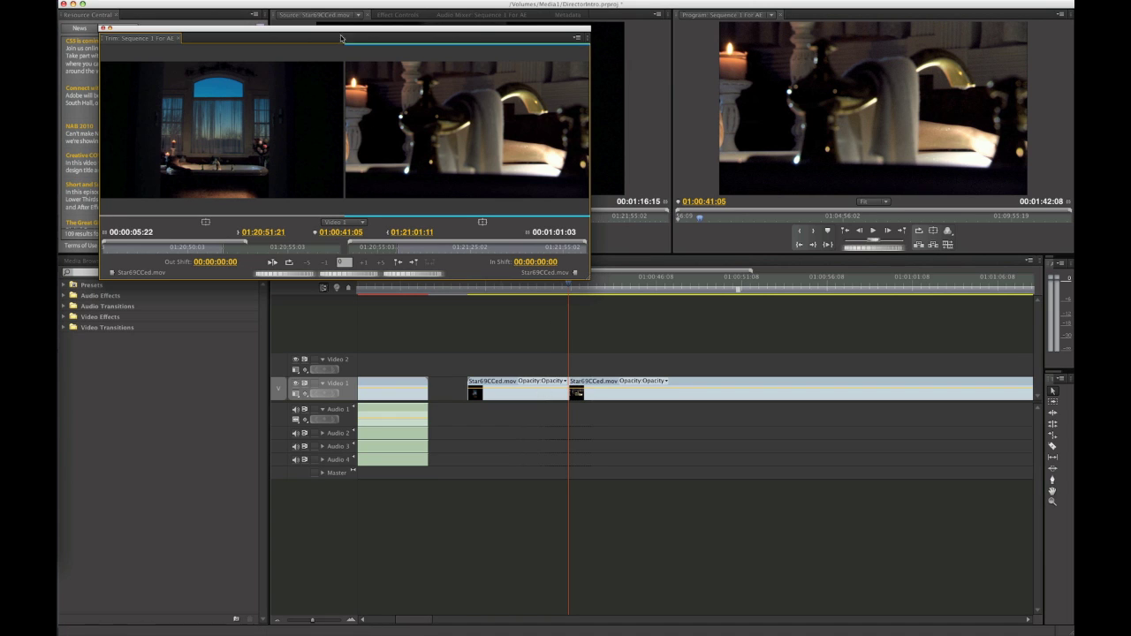
pyautogui.moveTo(326, 35); pyautogui.dragTo(343, 38)
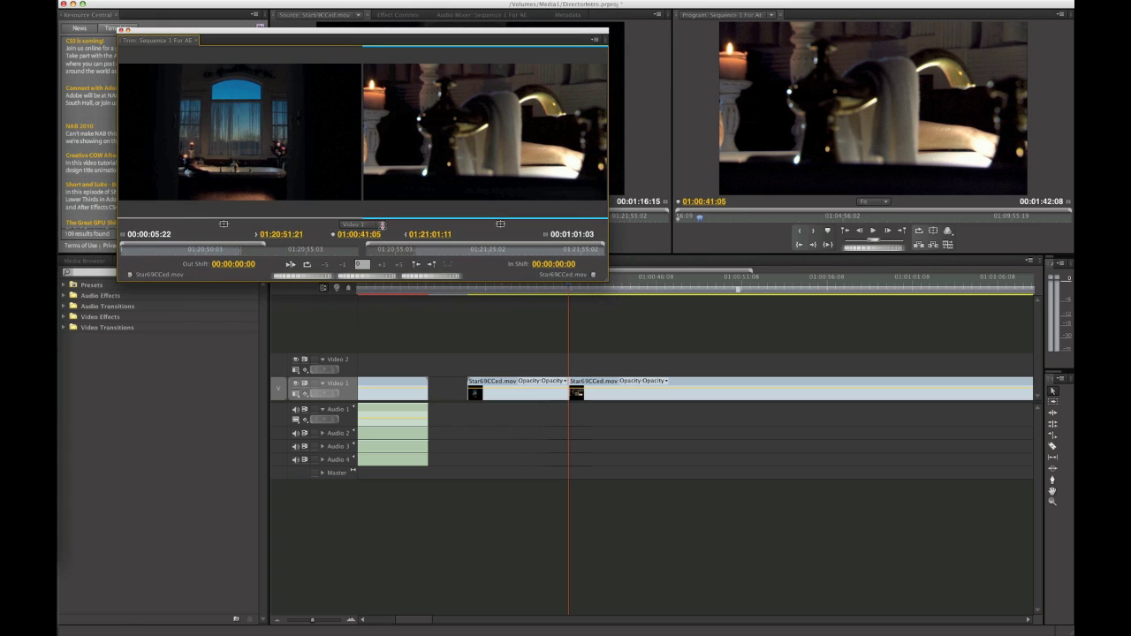
pyautogui.moveTo(556, 359); pyautogui.dragTo(589, 403)
pyautogui.moveTo(331, 30); pyautogui.dragTo(335, 31)
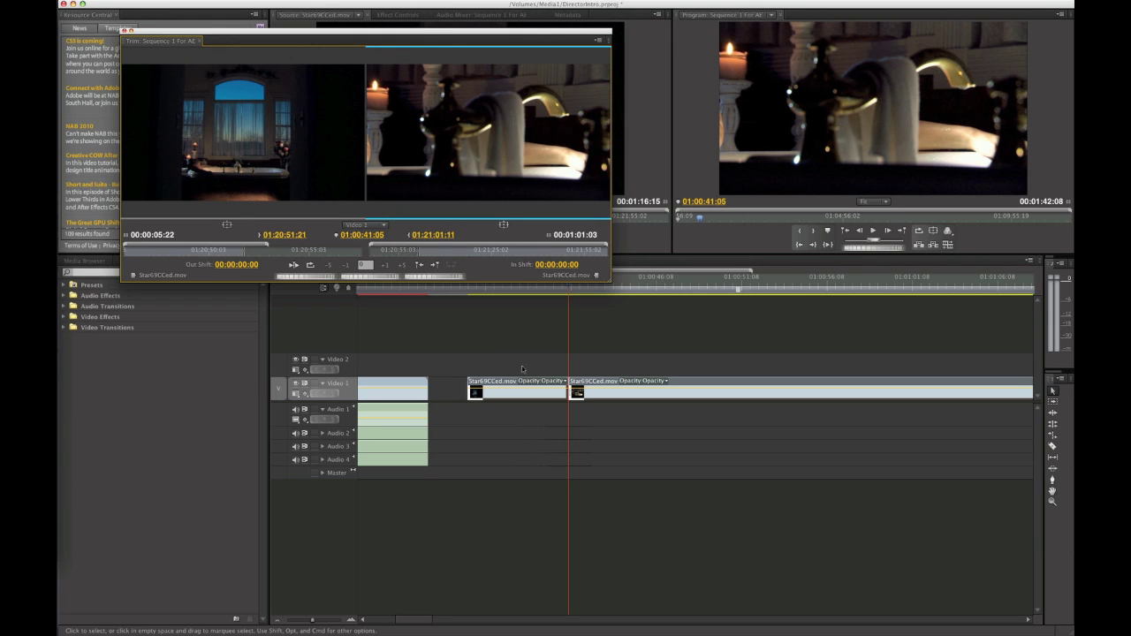
pyautogui.click(555, 371)
pyautogui.click(315, 39)
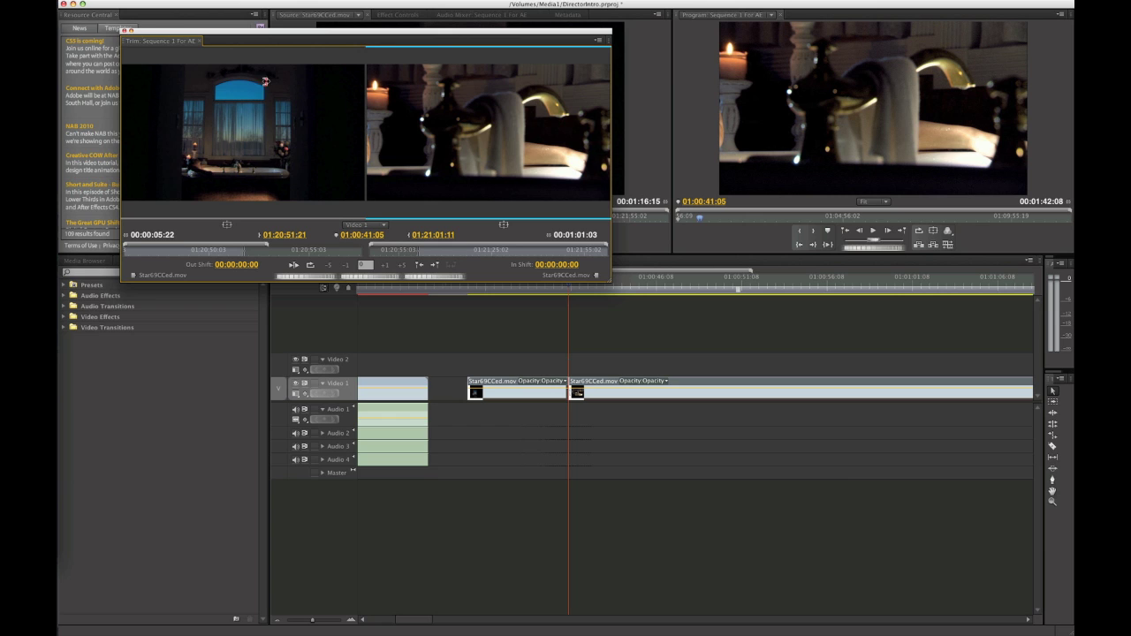
pyautogui.moveTo(341, 35); pyautogui.dragTo(356, 39)
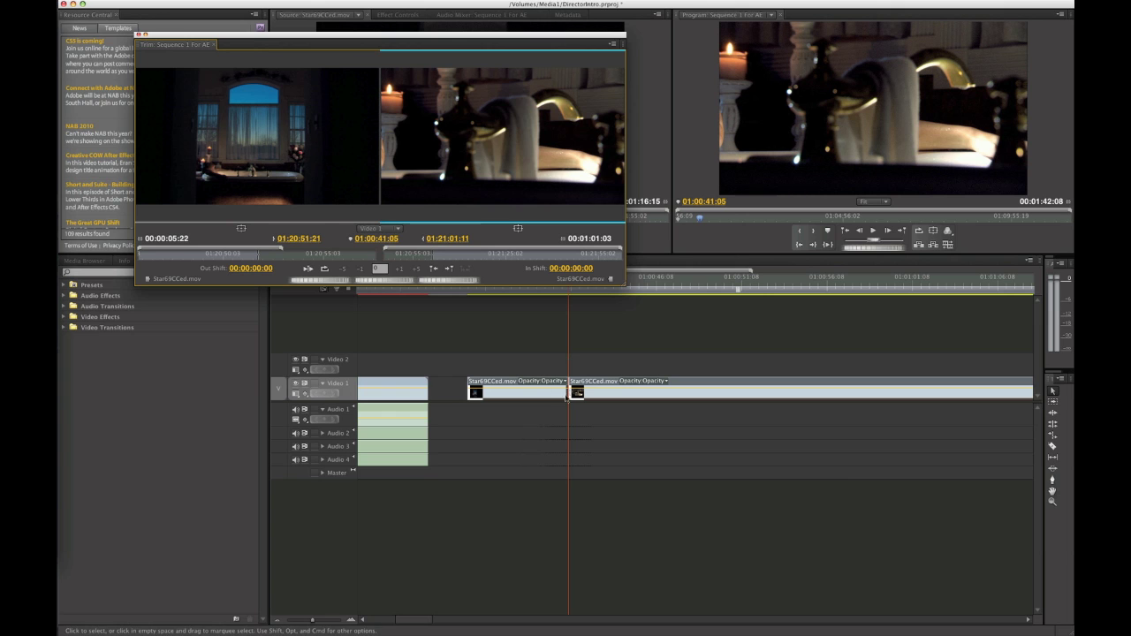
pyautogui.moveTo(341, 41); pyautogui.dragTo(321, 50)
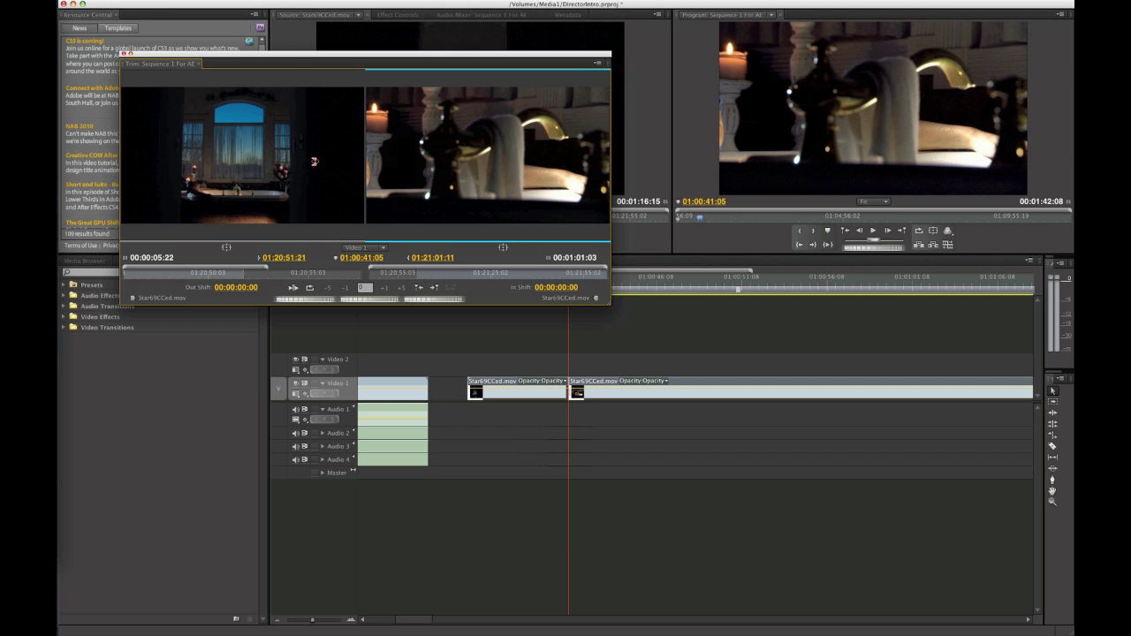
pyautogui.moveTo(289, 55); pyautogui.dragTo(294, 71)
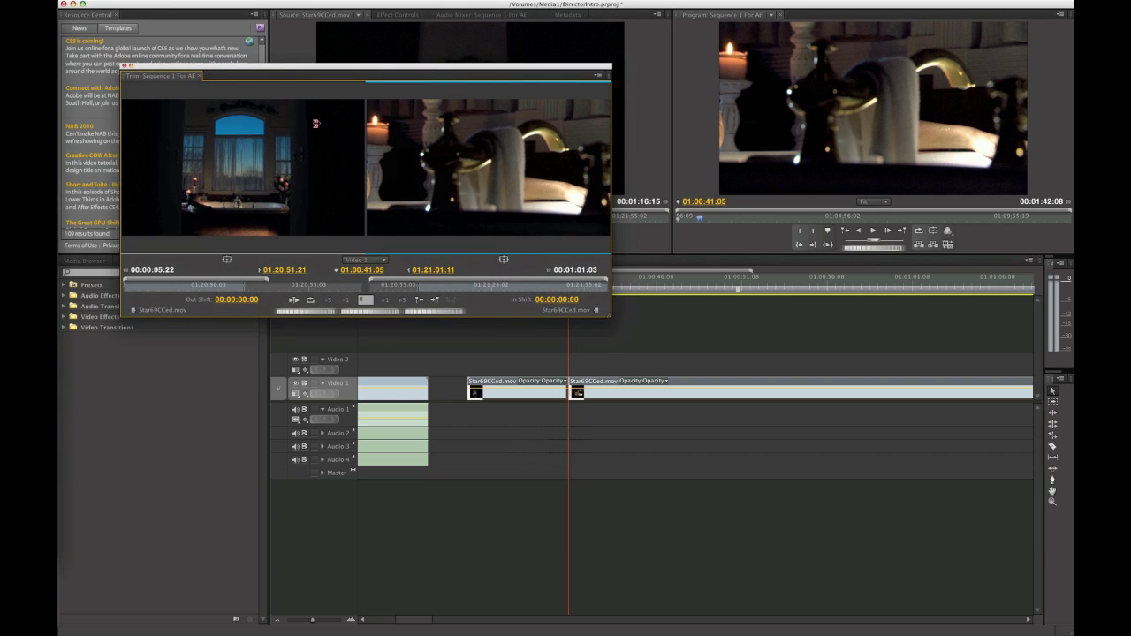